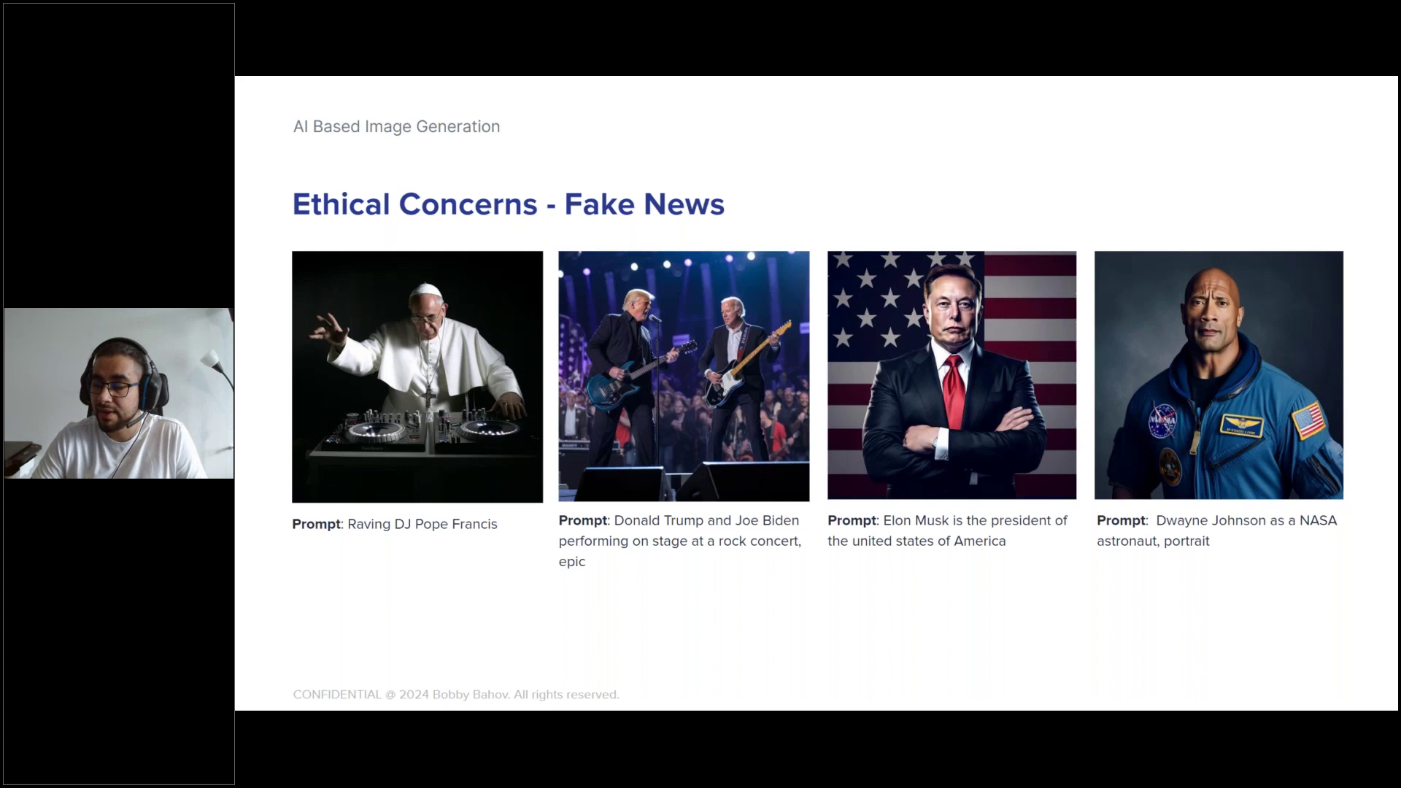
# Advance the presentation to the Demo Time! slide and exit the slideshow.
pyautogui.press('Right')
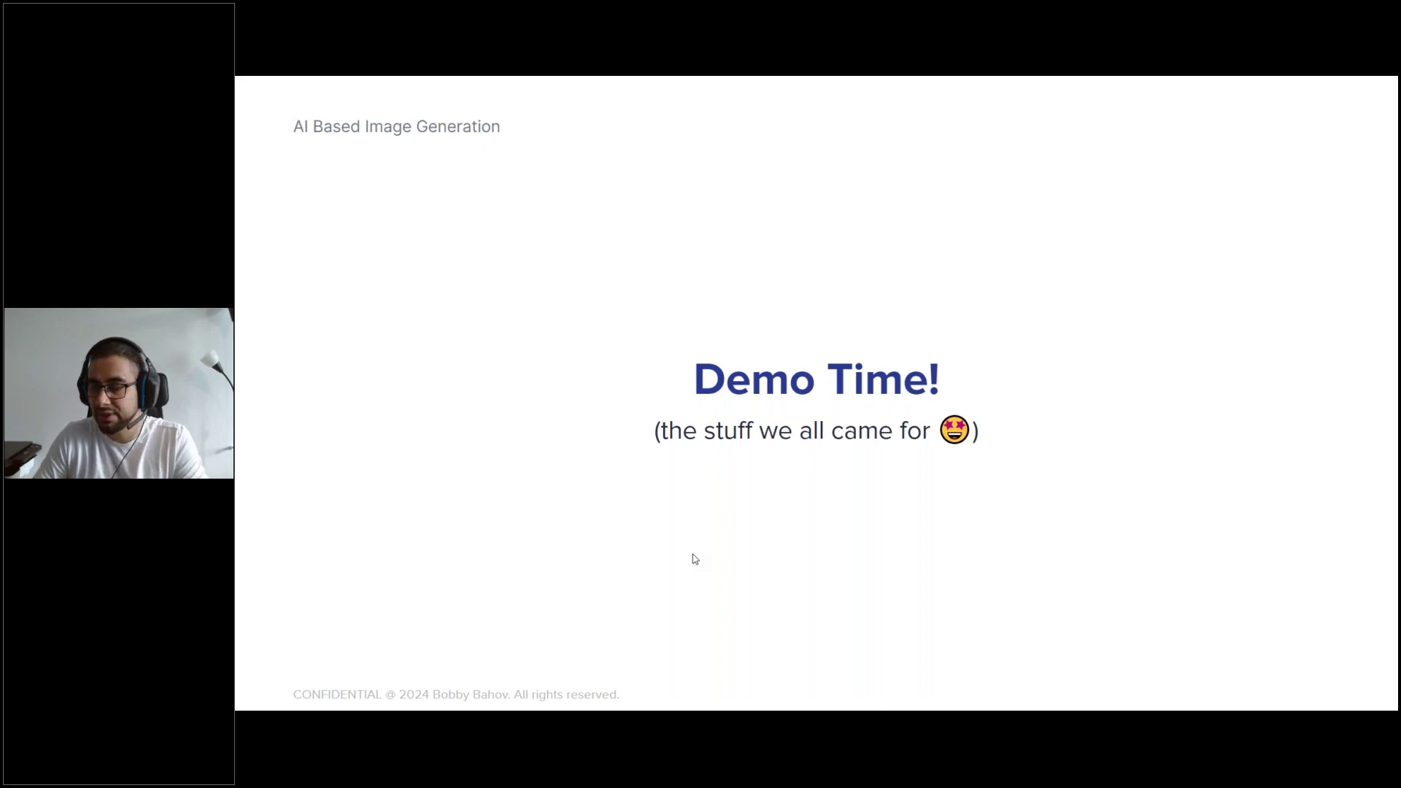
pyautogui.press('Escape')
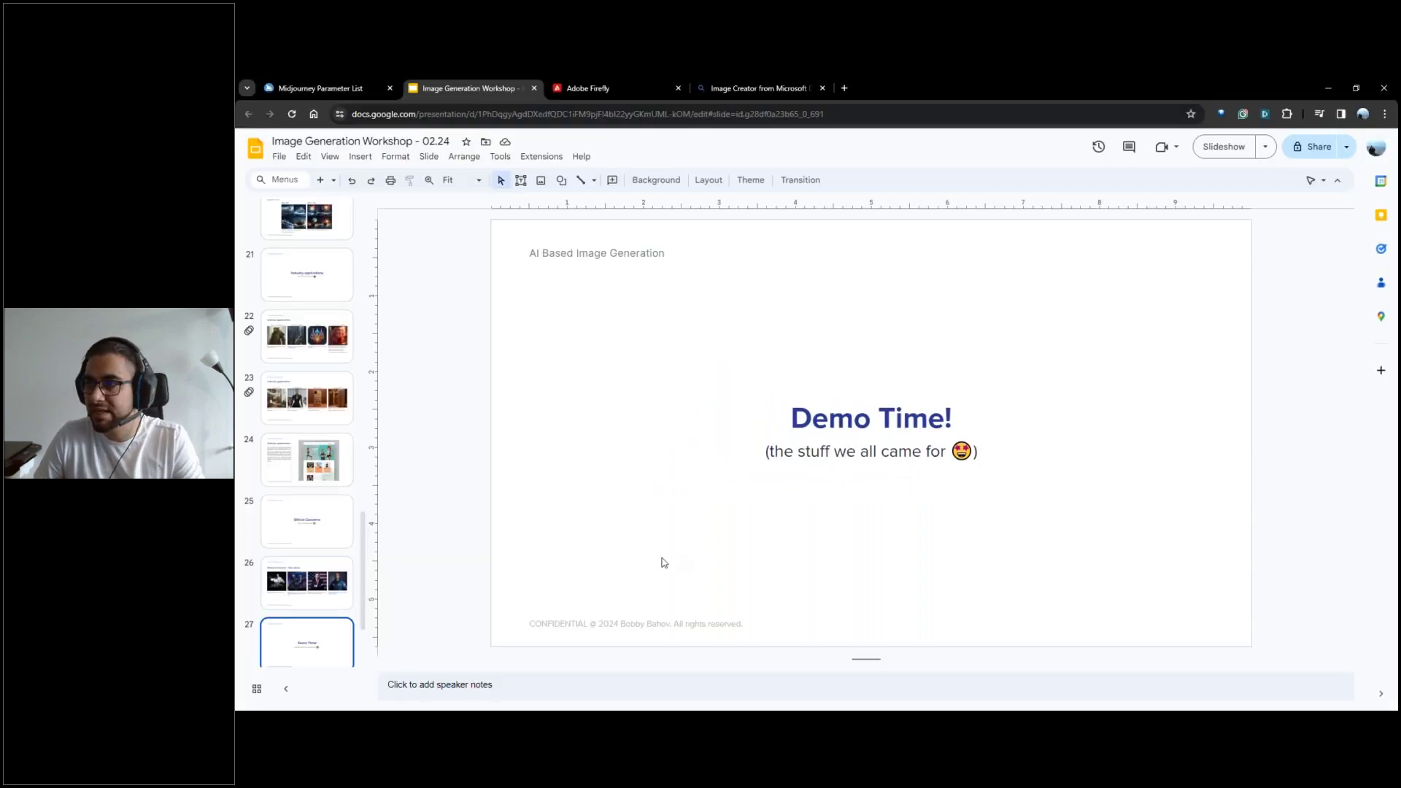
pyautogui.scroll(-2, 325, 496)
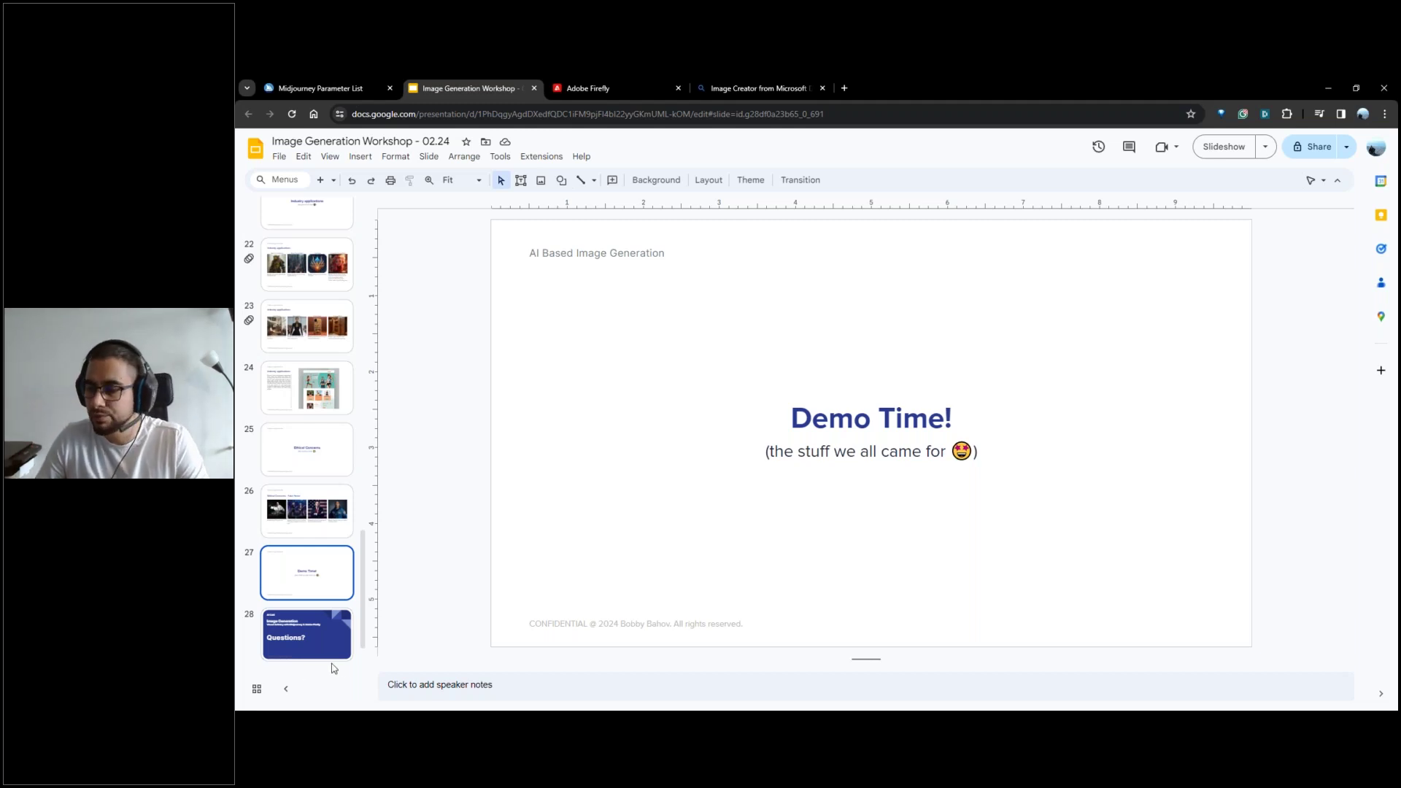
# Switch to Discord and submit an /imagine prompt to Midjourney Bot for a Metal Batman in DC Comics style in the darkness of Gotham city.
pyautogui.moveTo(403, 718)
pyautogui.click(406, 673)
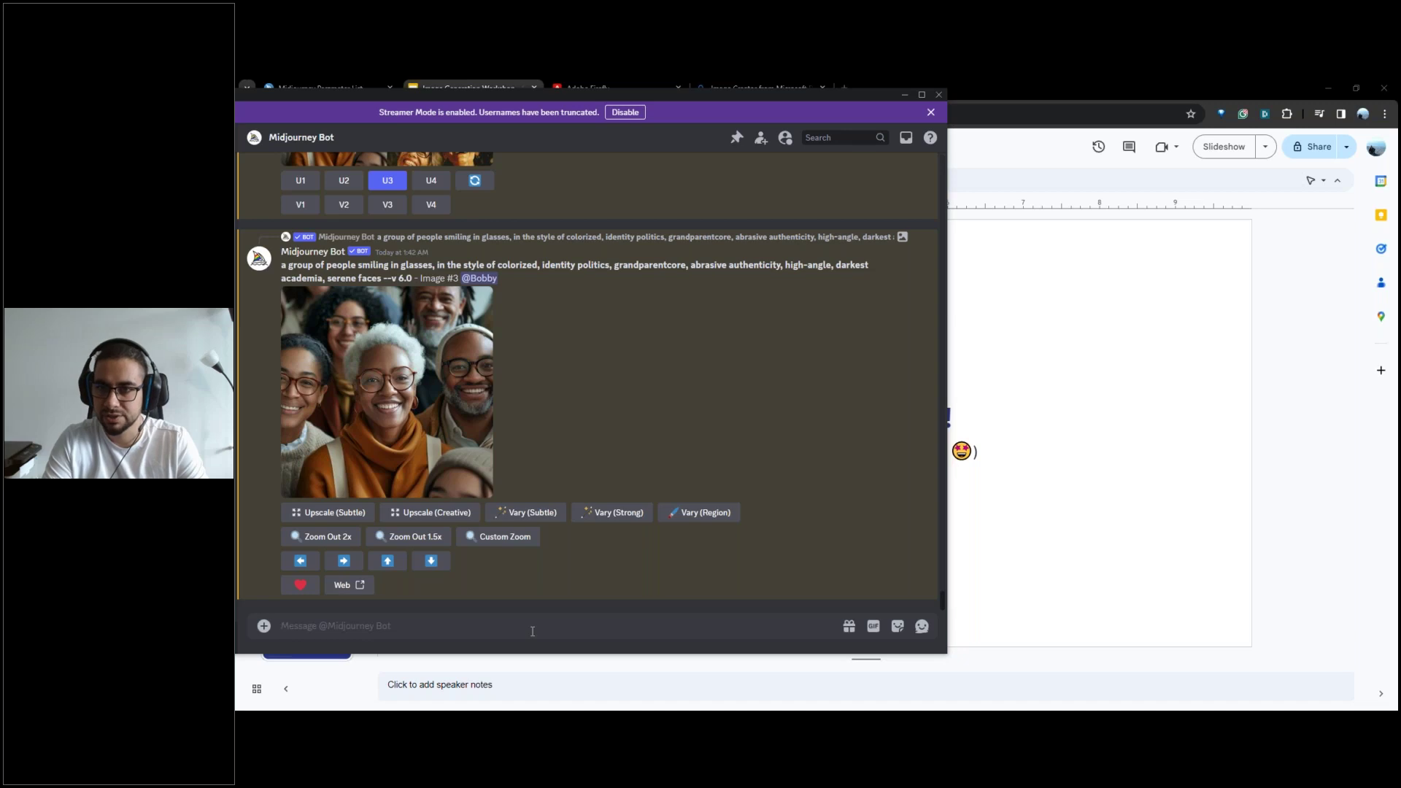
pyautogui.write('/')
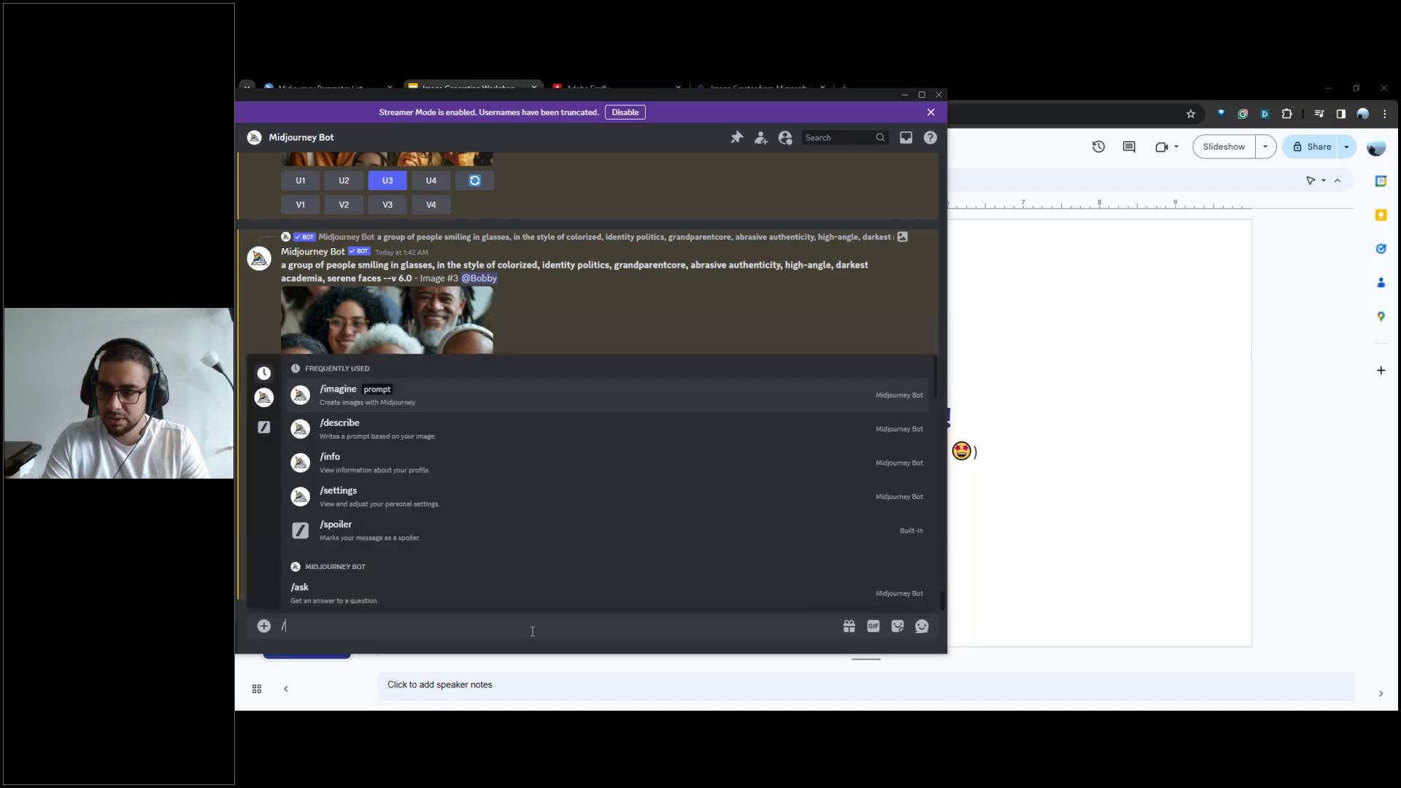
pyautogui.write('imagine')
pyautogui.press('Tab')
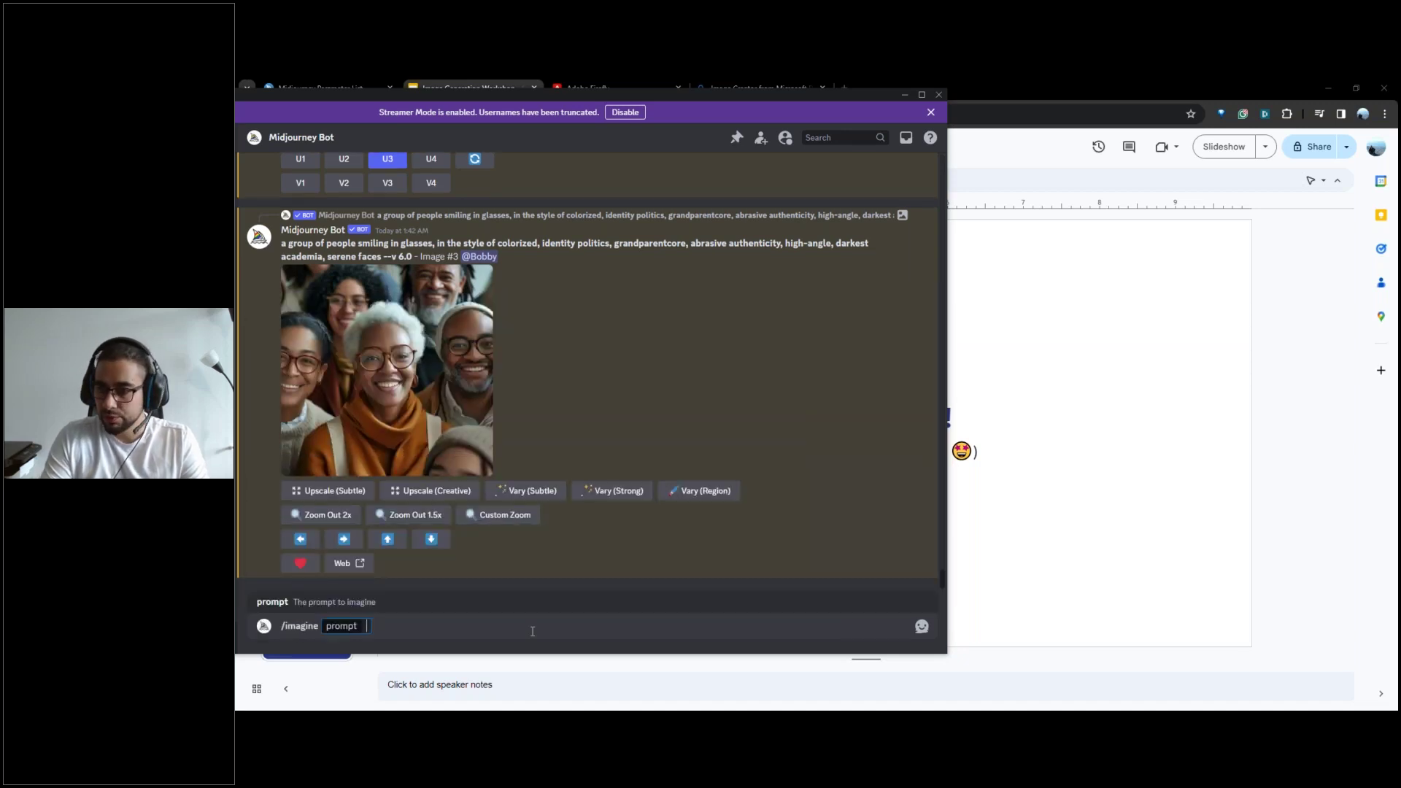
pyautogui.write("Metal Batman, DC Comics style, hand-drawn and cel animation techniques, (Gender and what she's/he's doing), (place or where she/he lives), it the darkness of Gotham city, city design, beautifully rendered and expressive colors, dramatic lighting, imaginative and fantastical landscapes, sharp attention to detail, realism and a strong sense of dread and tension, sharp attention to small details and textures, superheroes, settings, depth and emotions emphasized and accentuated by lighting and shading, extremely high quality, incredibly high definition, high resolution, hand-drawn and cel animation techniques, comics")
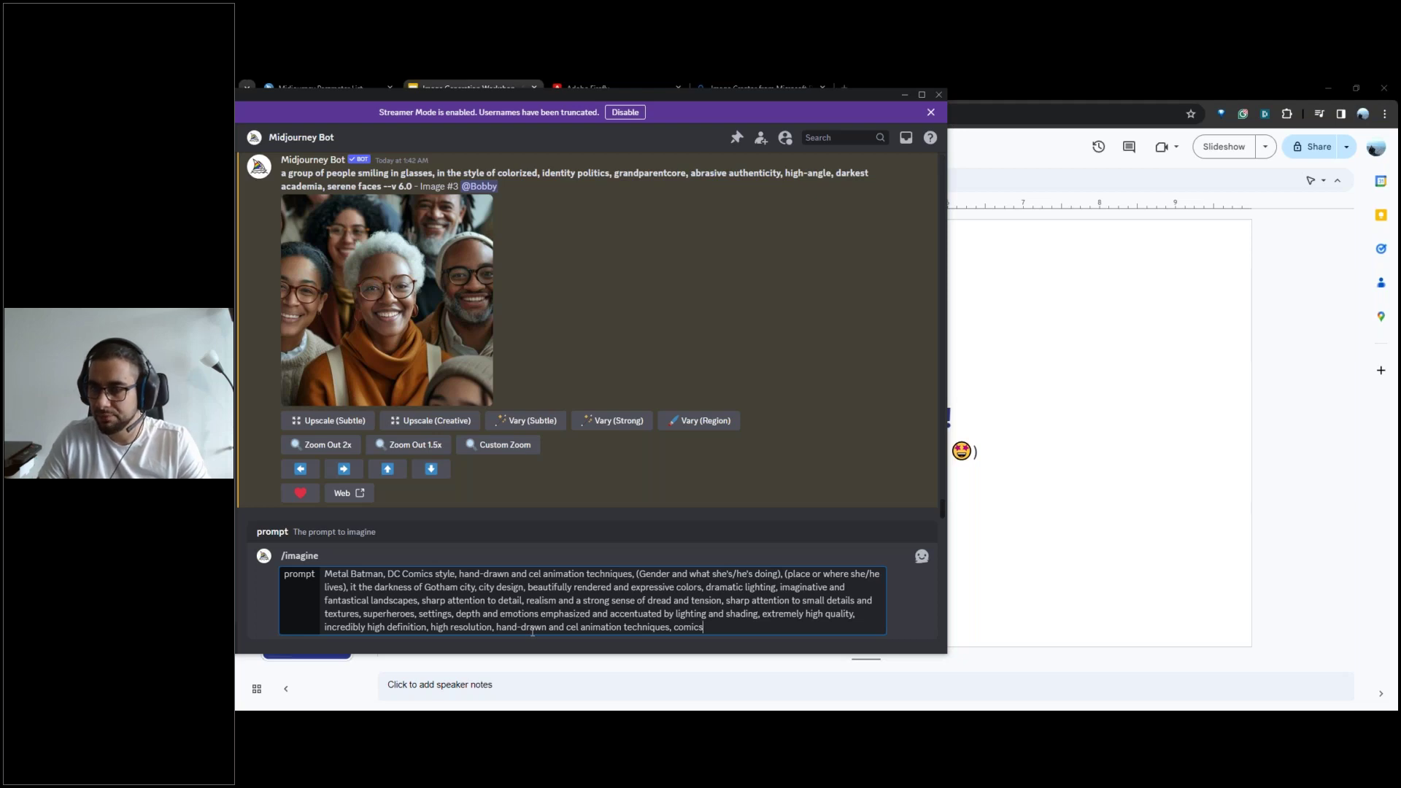
pyautogui.press('Return')
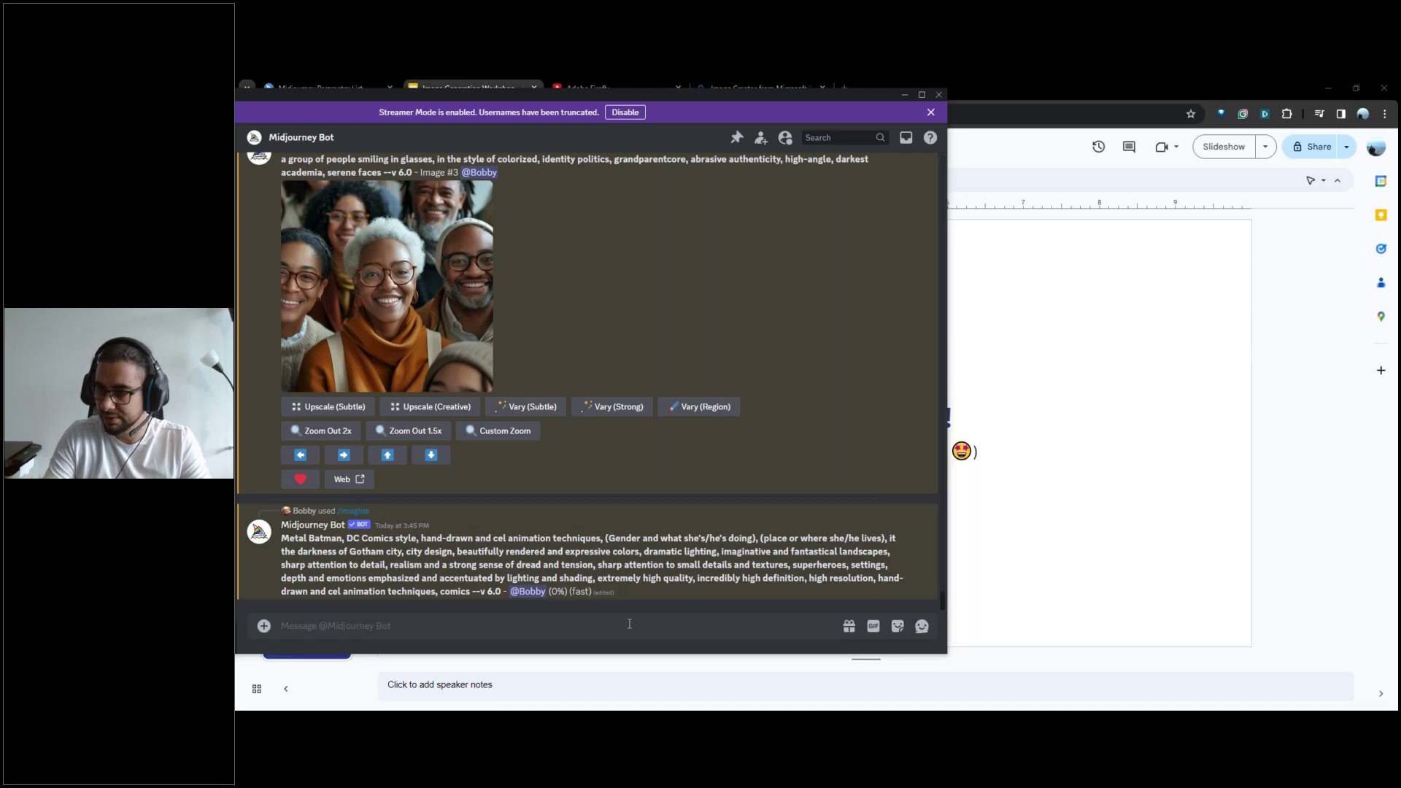
# Resubmit the same Metal Batman prompt to Midjourney with the parameter --ar 16:9 added at the end.
pyautogui.press('Up')
pyautogui.click(686, 630)
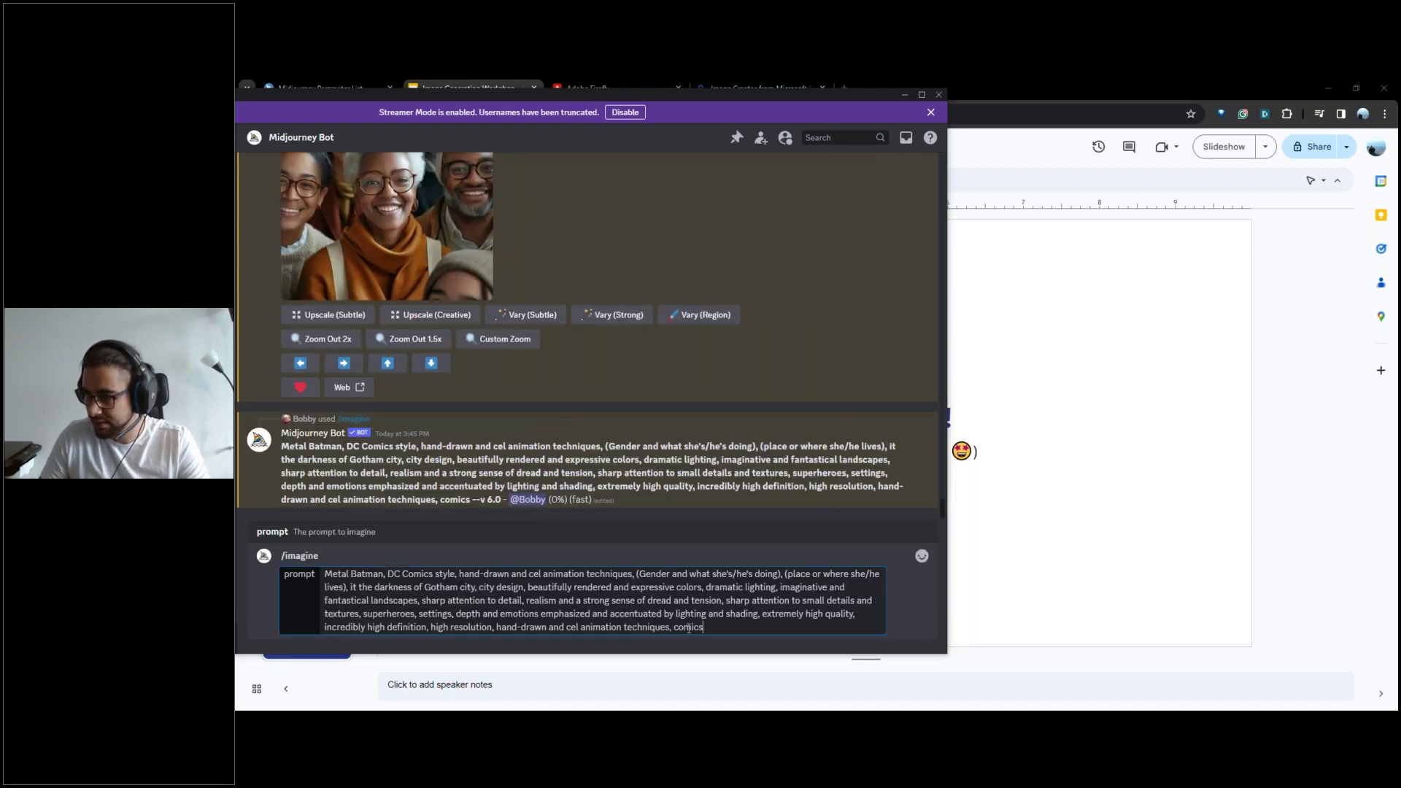
pyautogui.write('--ar')
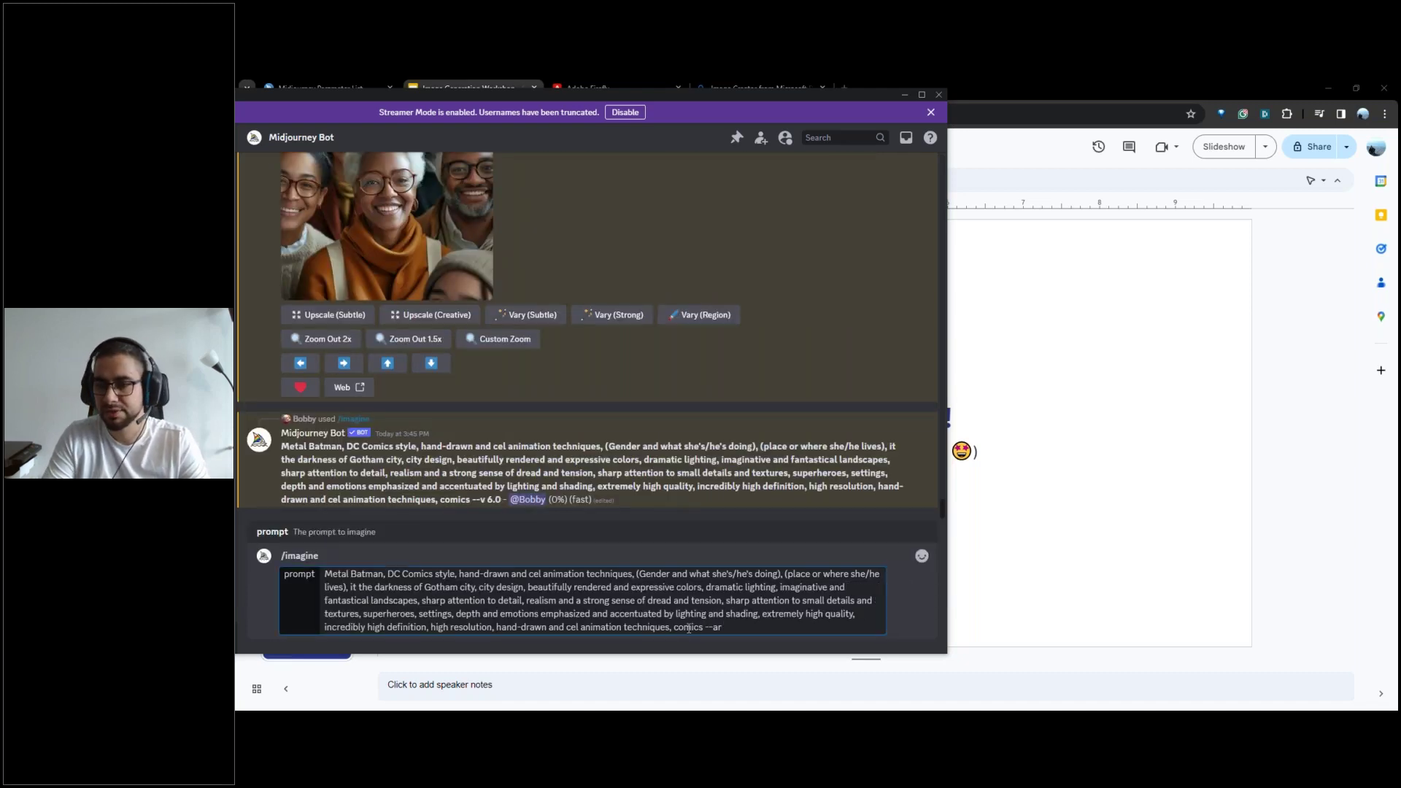
pyautogui.write(' 16:9')
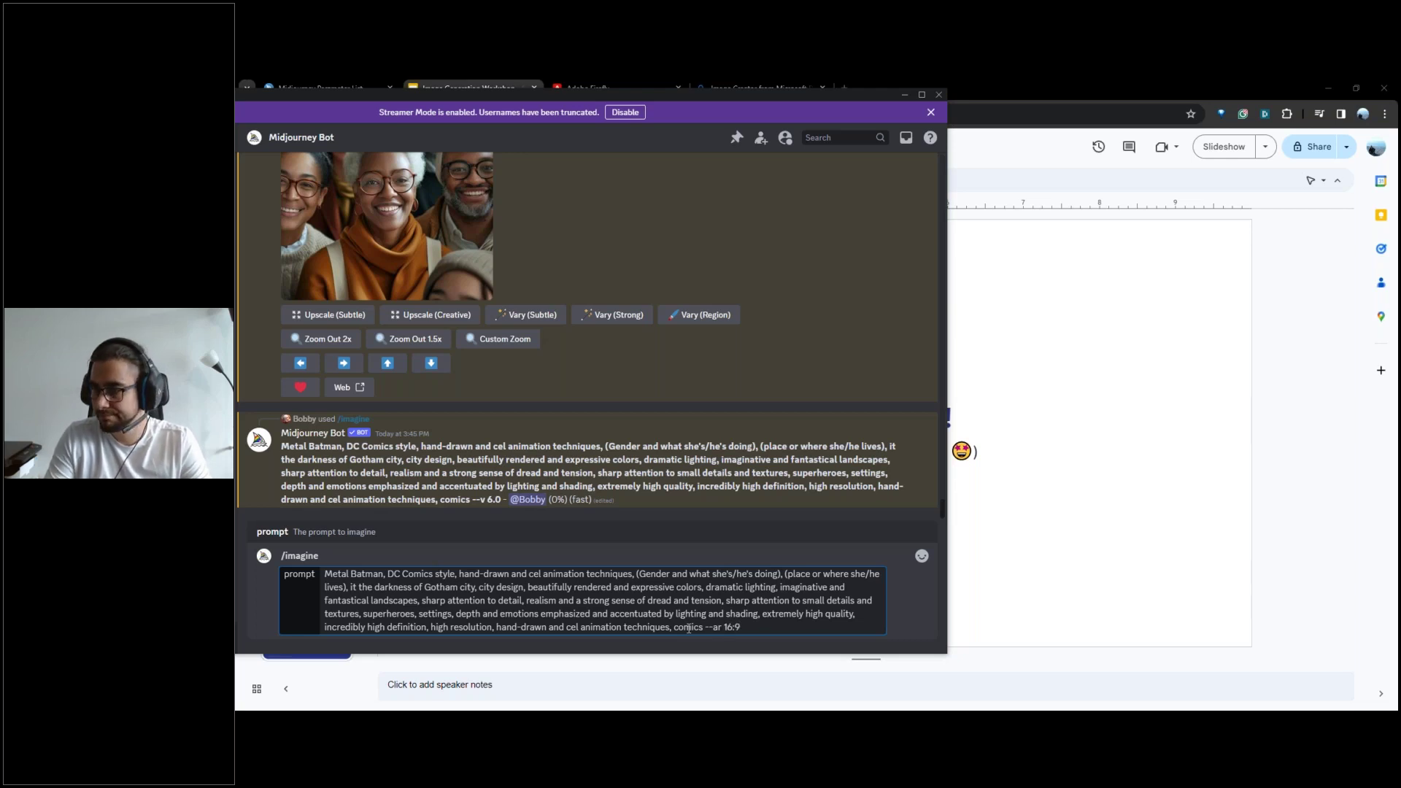
pyautogui.press('Return')
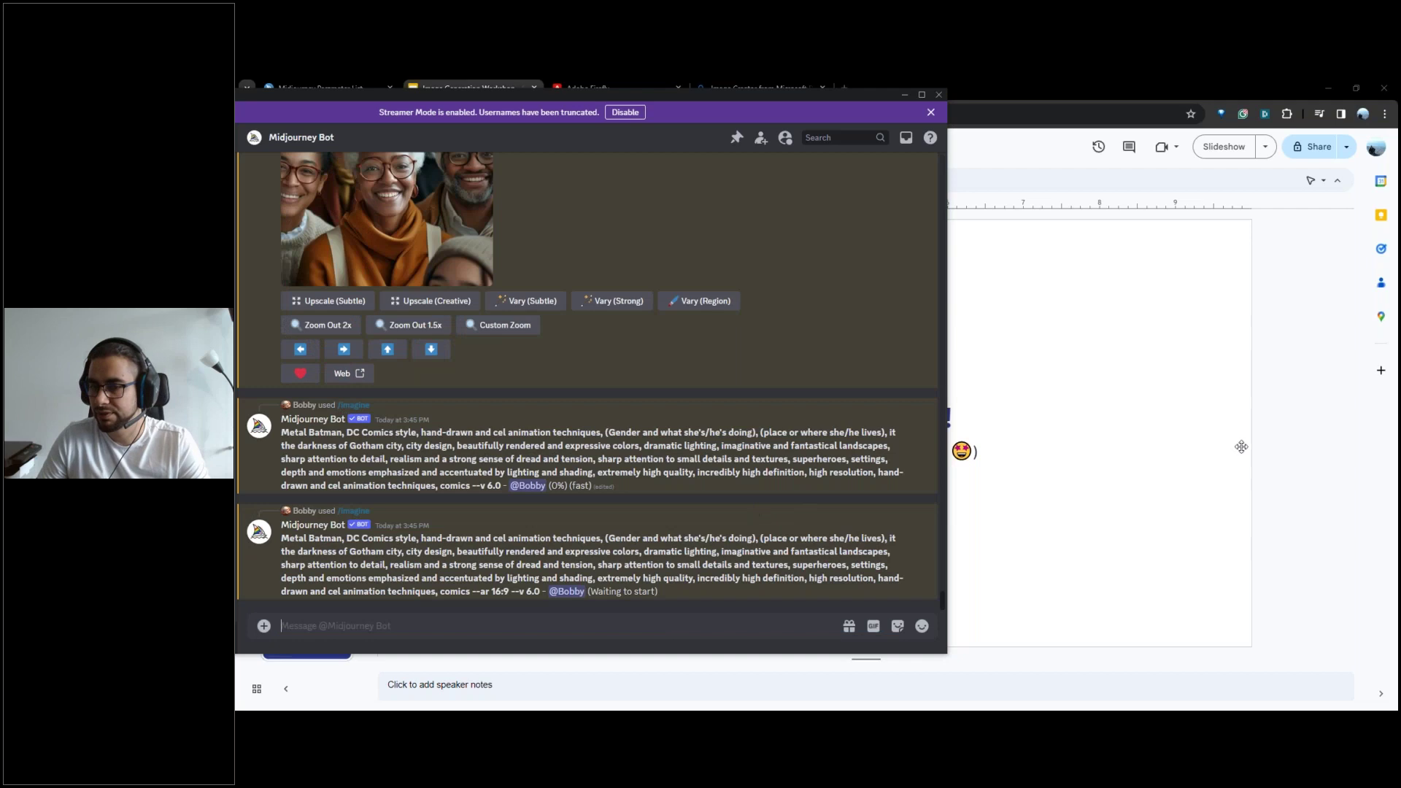
# Switch to Adobe Firefly in the browser, generate images from the copied Metal Batman prompt, and retry the second image.
pyautogui.hotkey('alt', 'Tab')
pyautogui.click(610, 88)
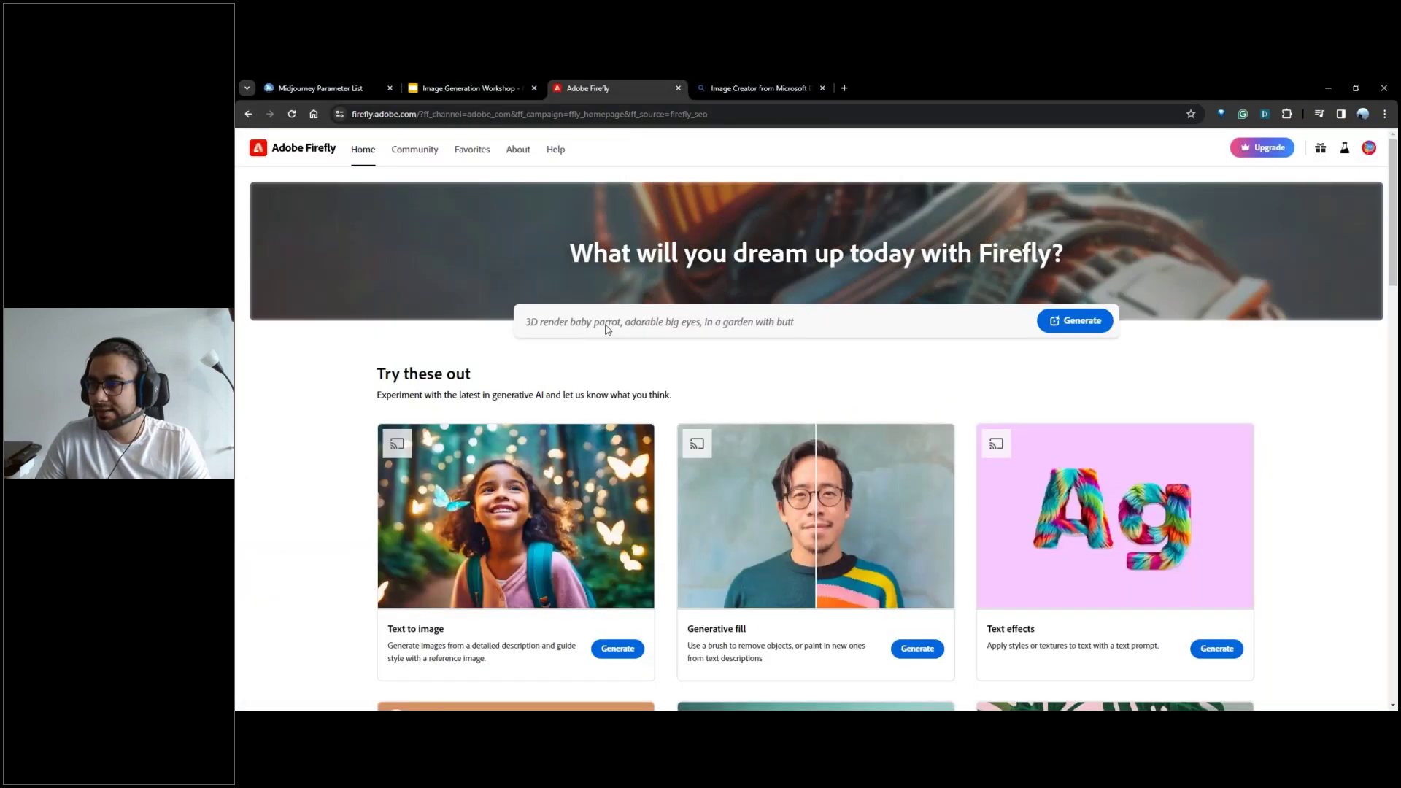
pyautogui.tripleClick(606, 329)
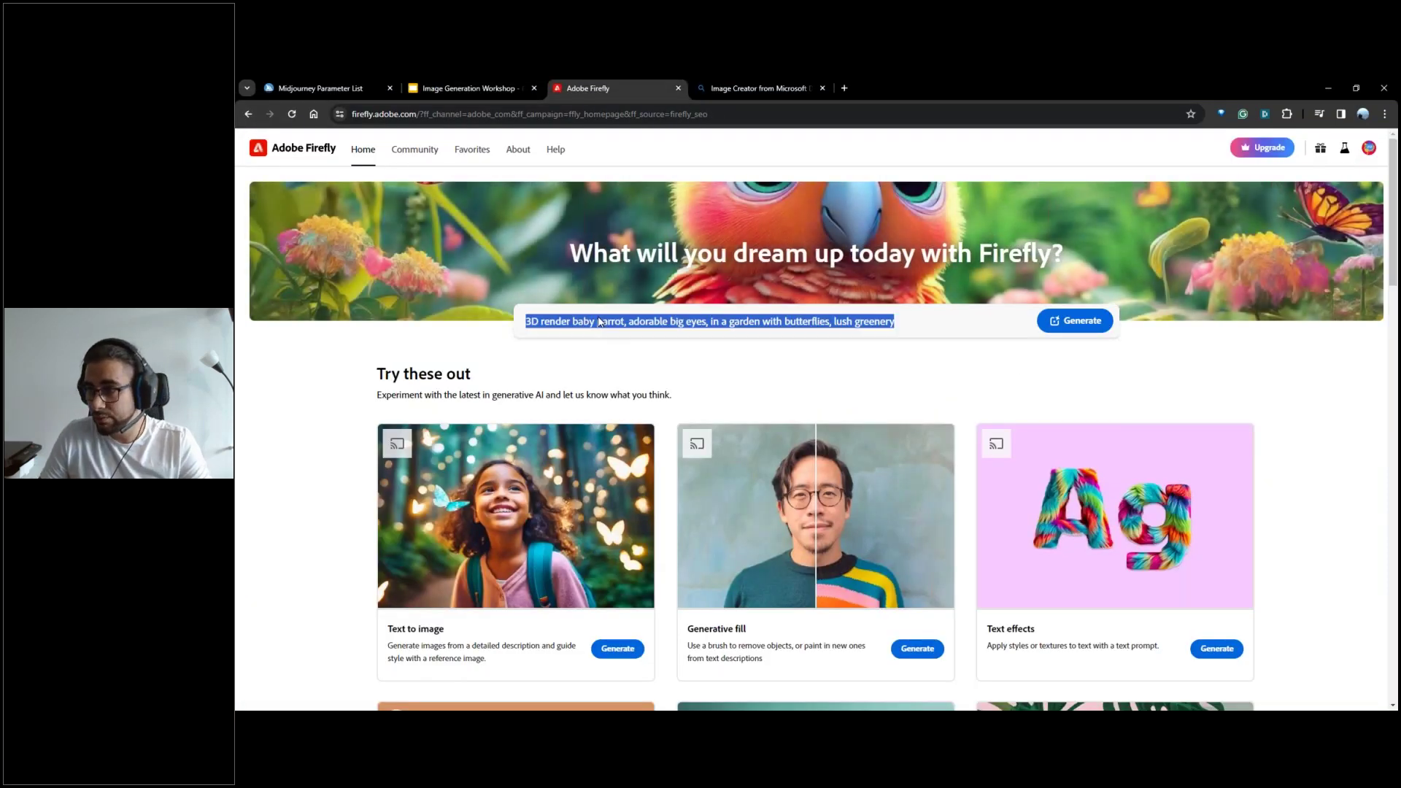
pyautogui.hotkey('ctrl', 'v')
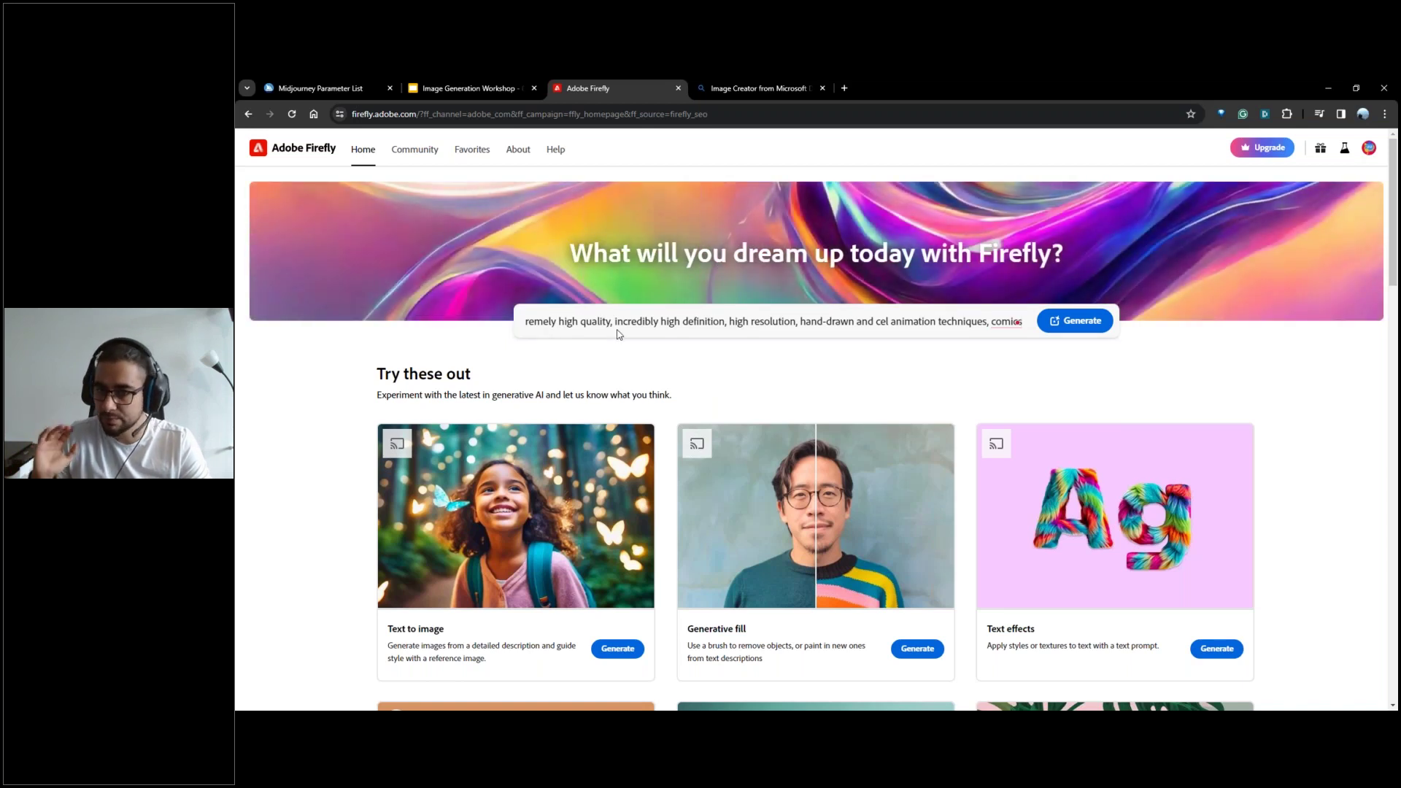
pyautogui.click(1071, 328)
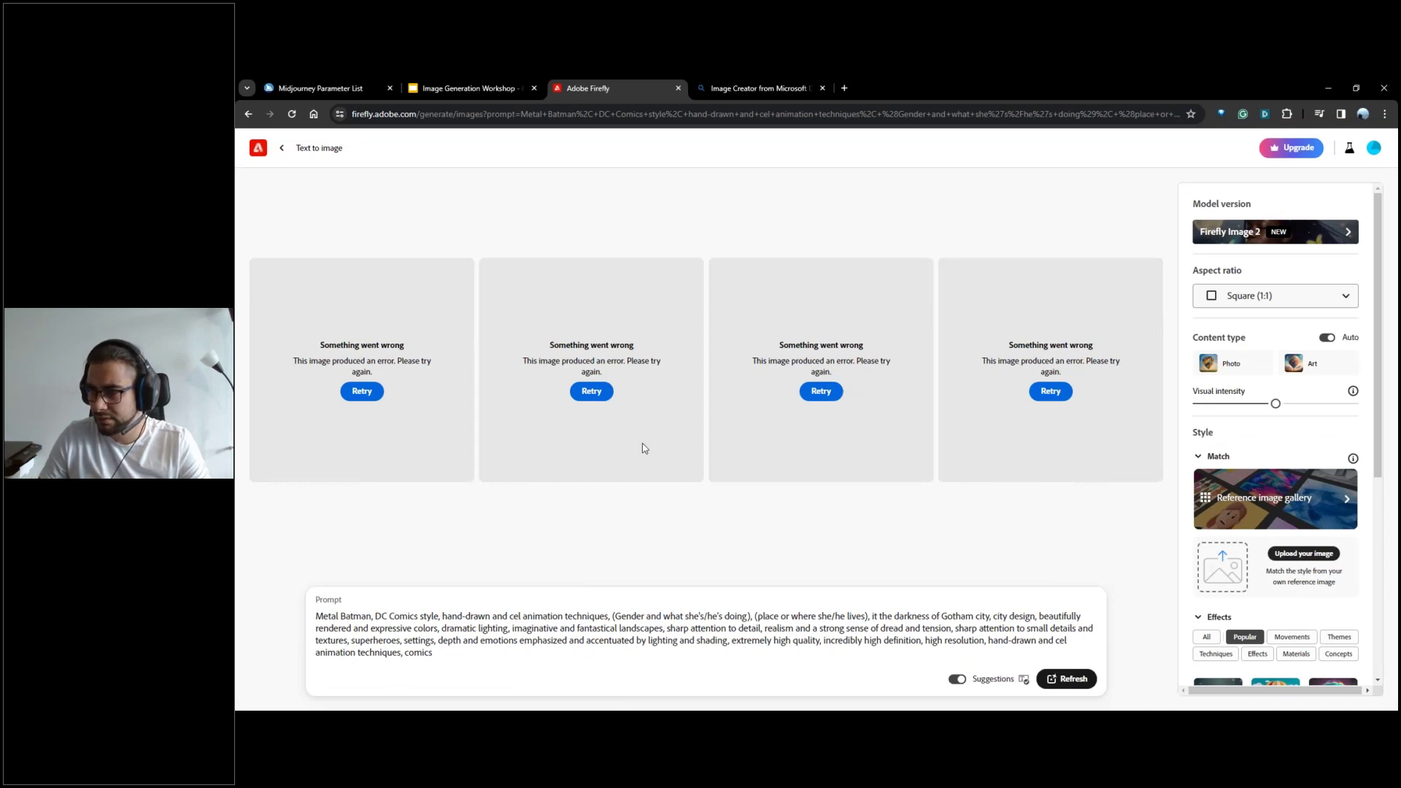
pyautogui.click(587, 390)
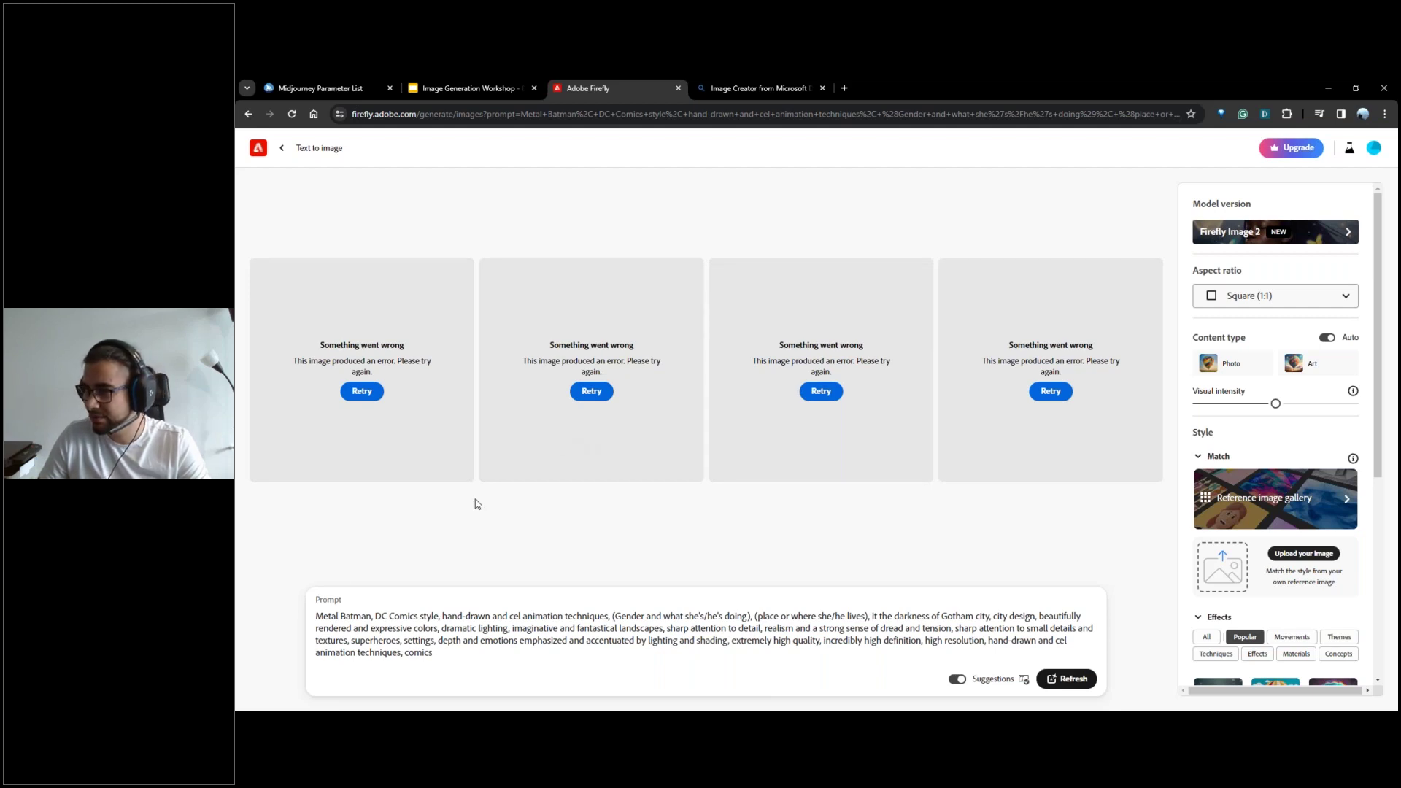
# Check the Midjourney Batman results in Discord and return to the Firefly page.
pyautogui.hotkey('alt', 'Tab')
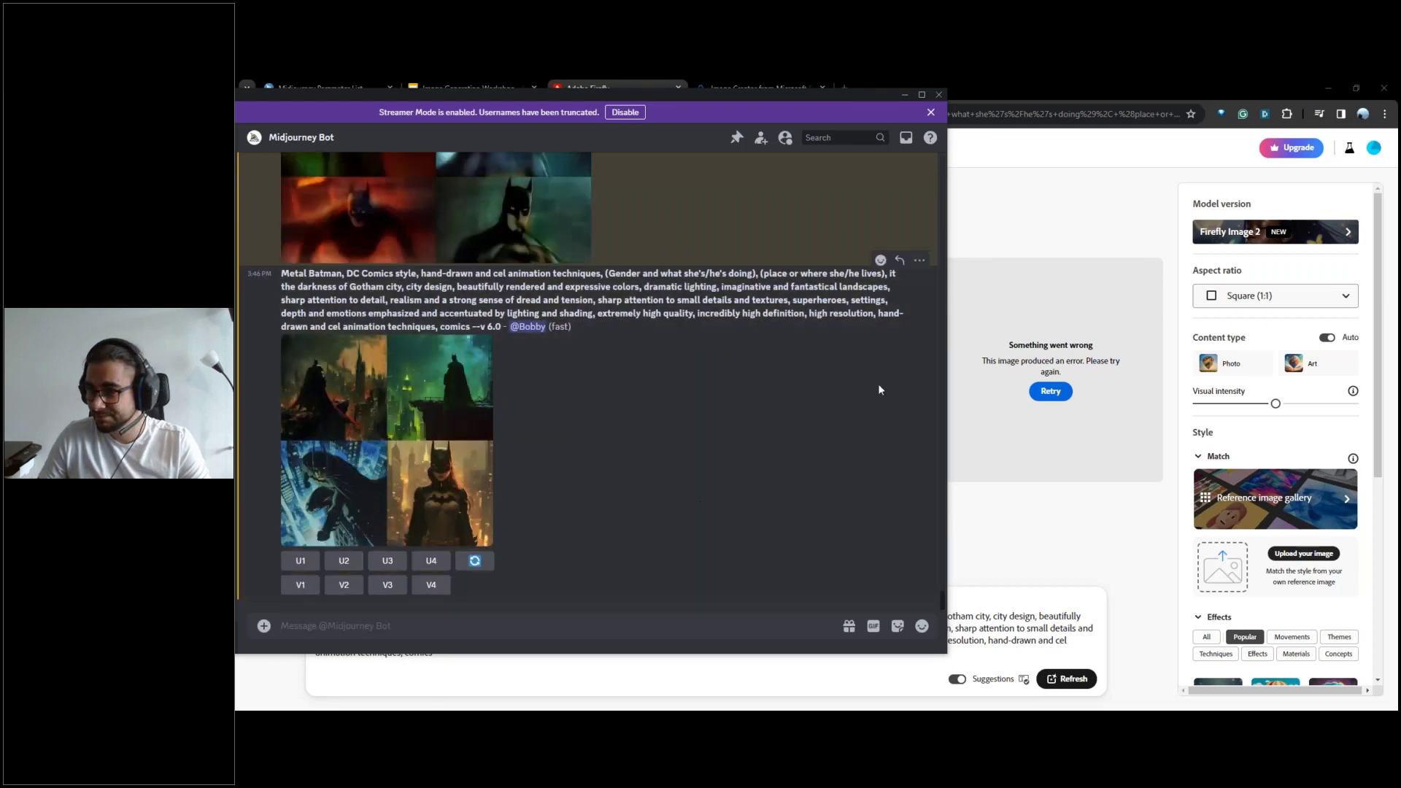
pyautogui.click(1045, 252)
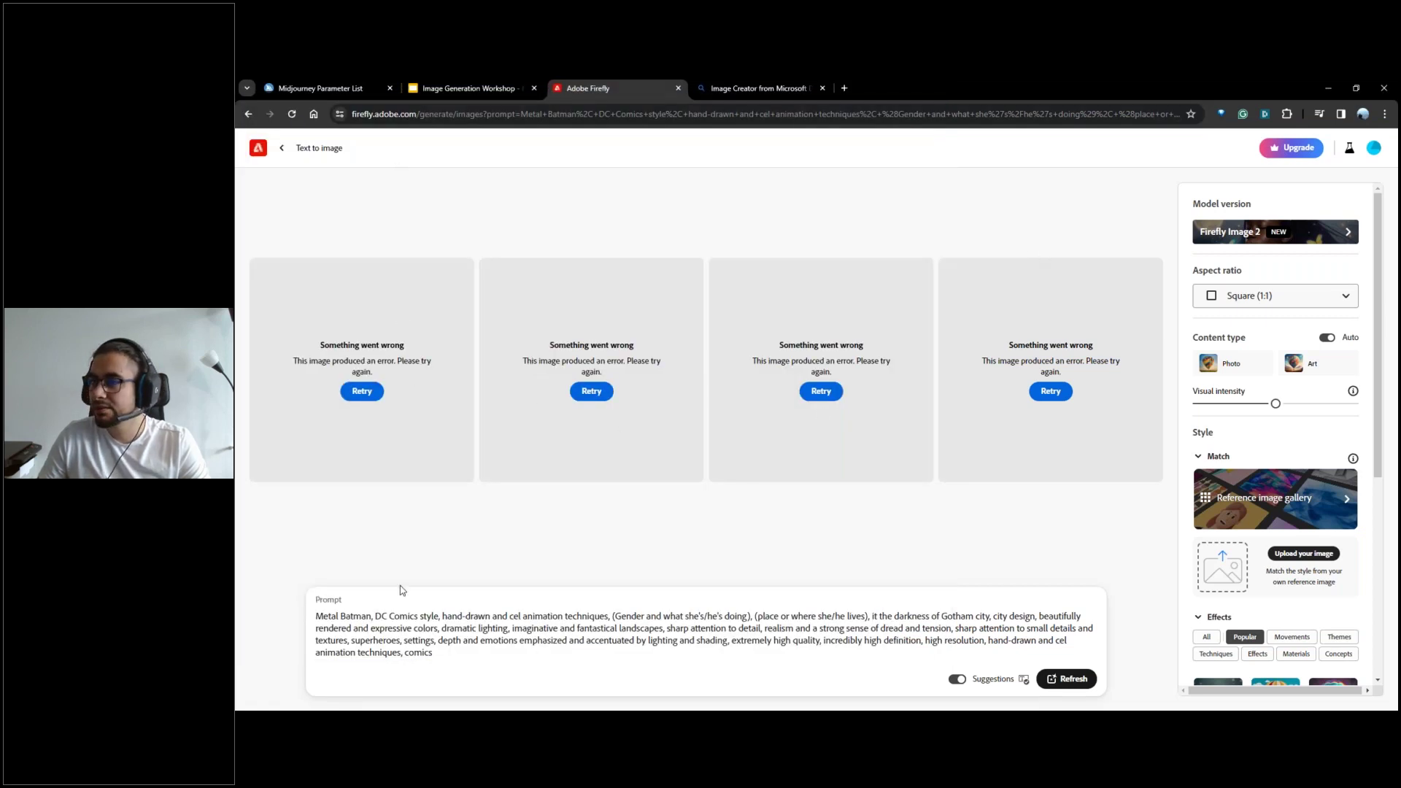
pyautogui.hotkey('alt', 'Tab')
pyautogui.click(1025, 239)
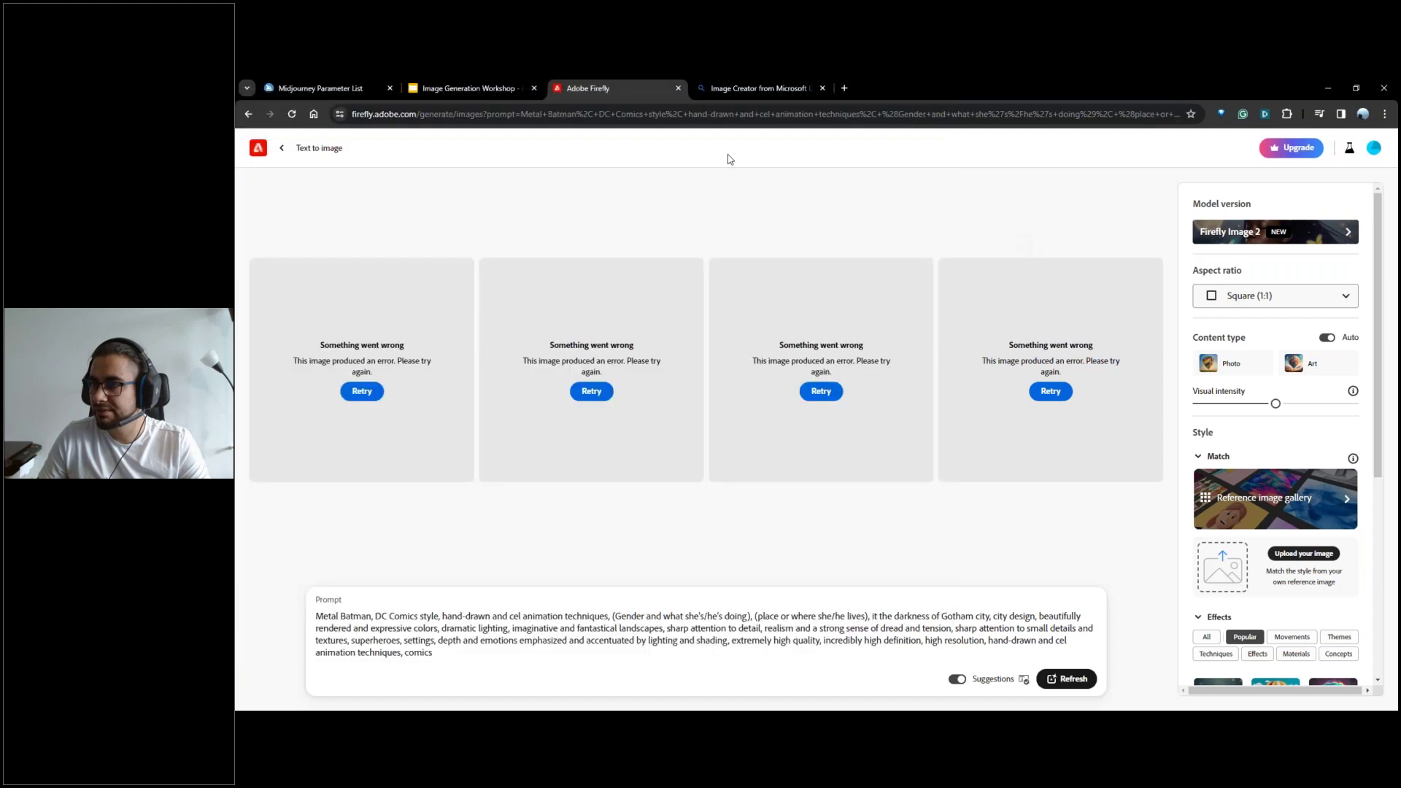
# Switch to Microsoft Bing Image Creator, generate images from the same Metal Batman prompt, and dismiss the pop-up over the results.
pyautogui.click(720, 88)
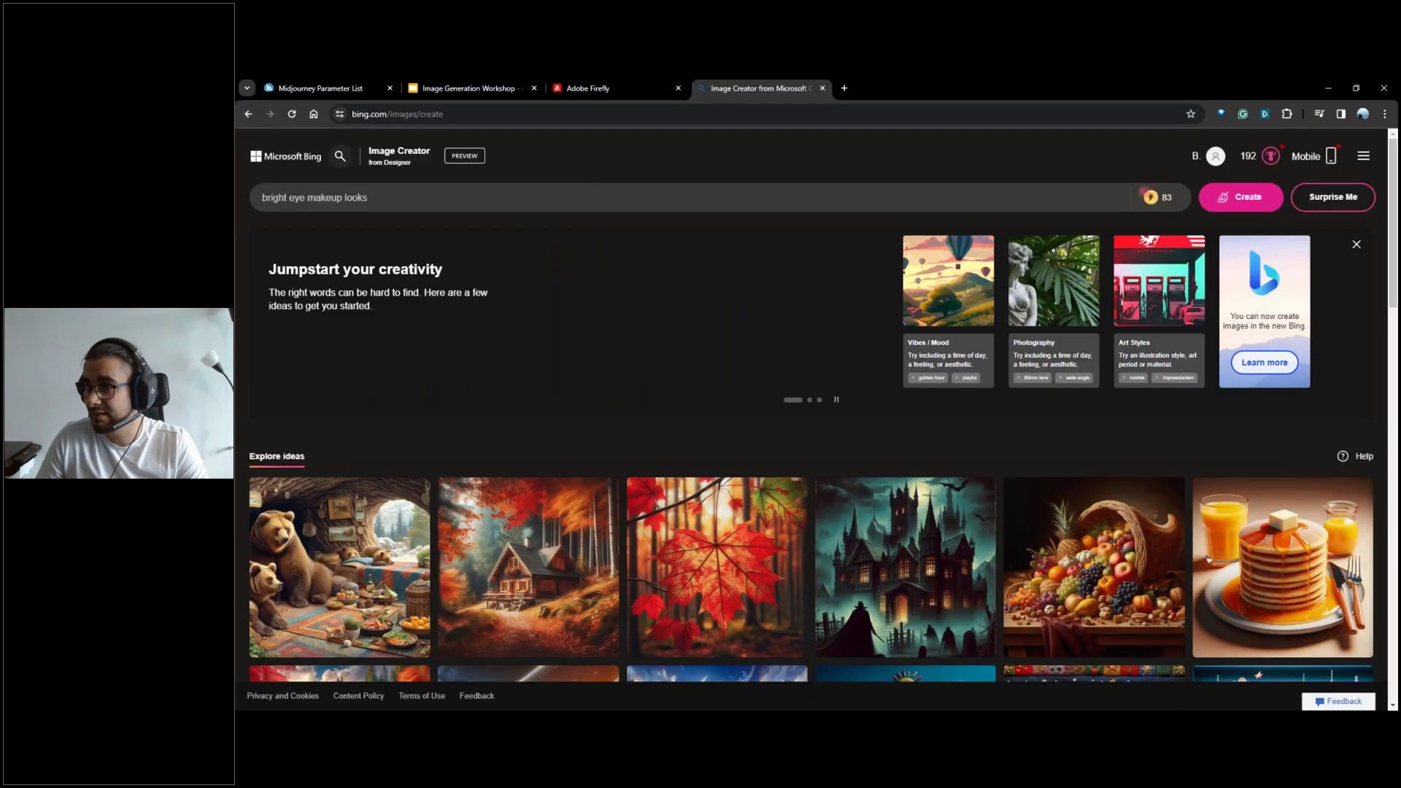
pyautogui.tripleClick(465, 205)
pyautogui.press('BackSpace')
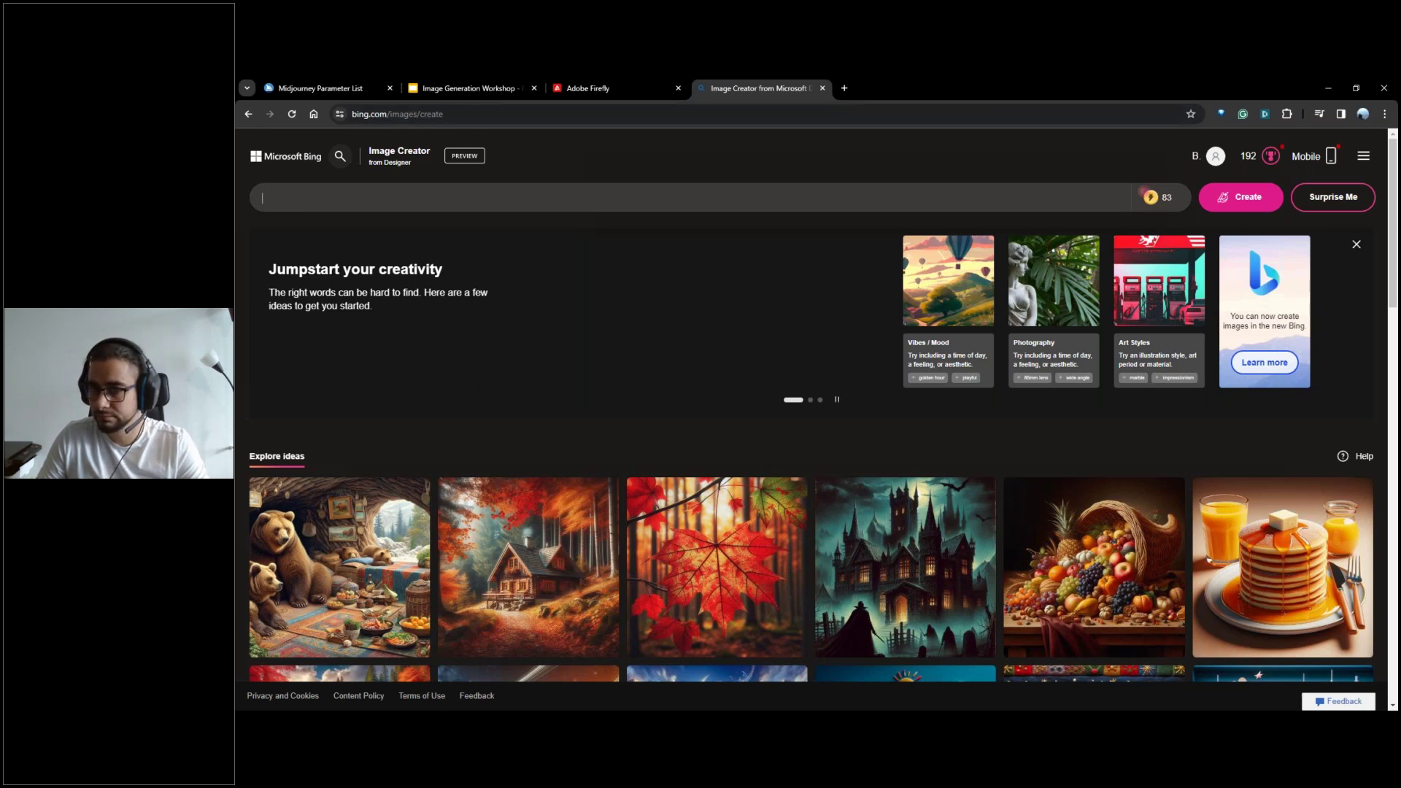
pyautogui.hotkey('ctrl', 'v')
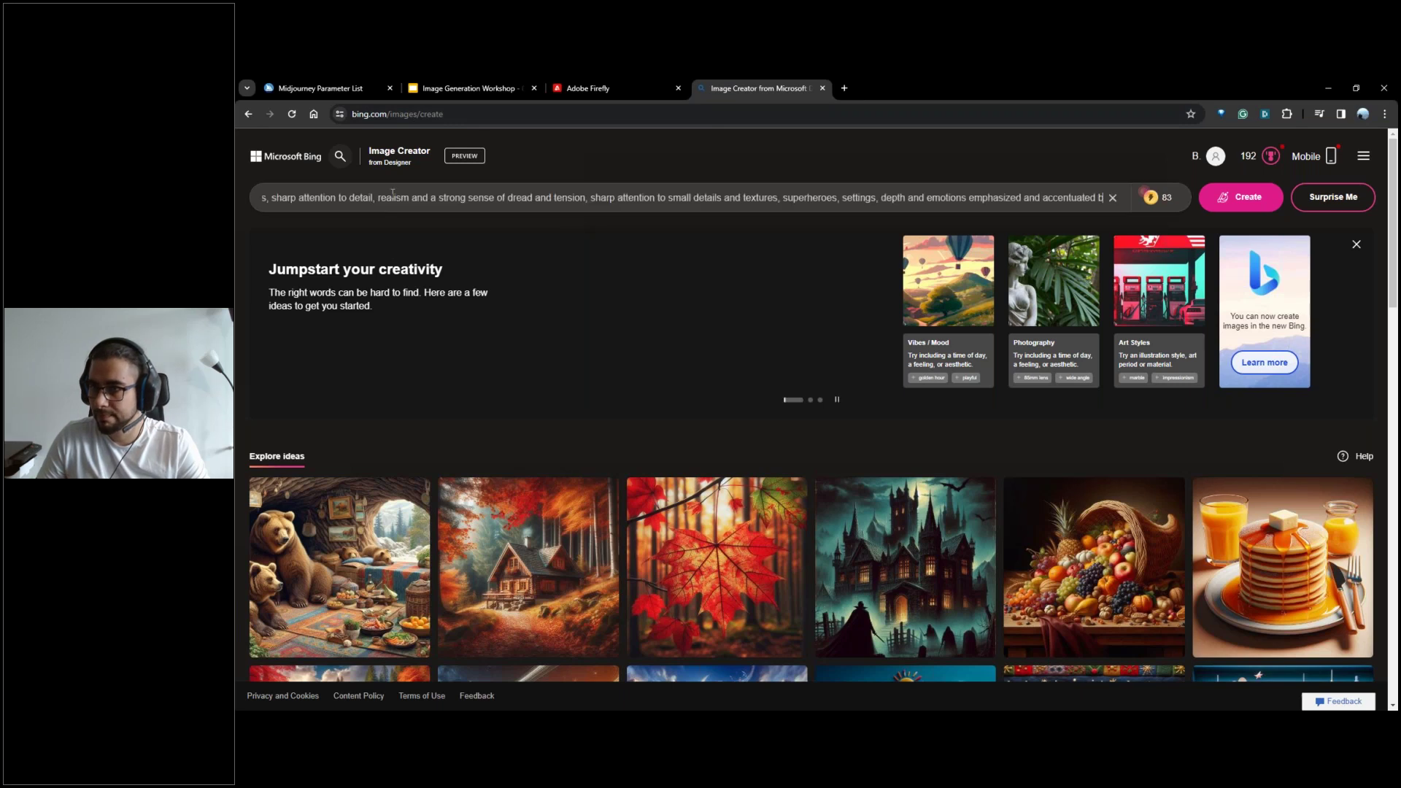
pyautogui.press('Return')
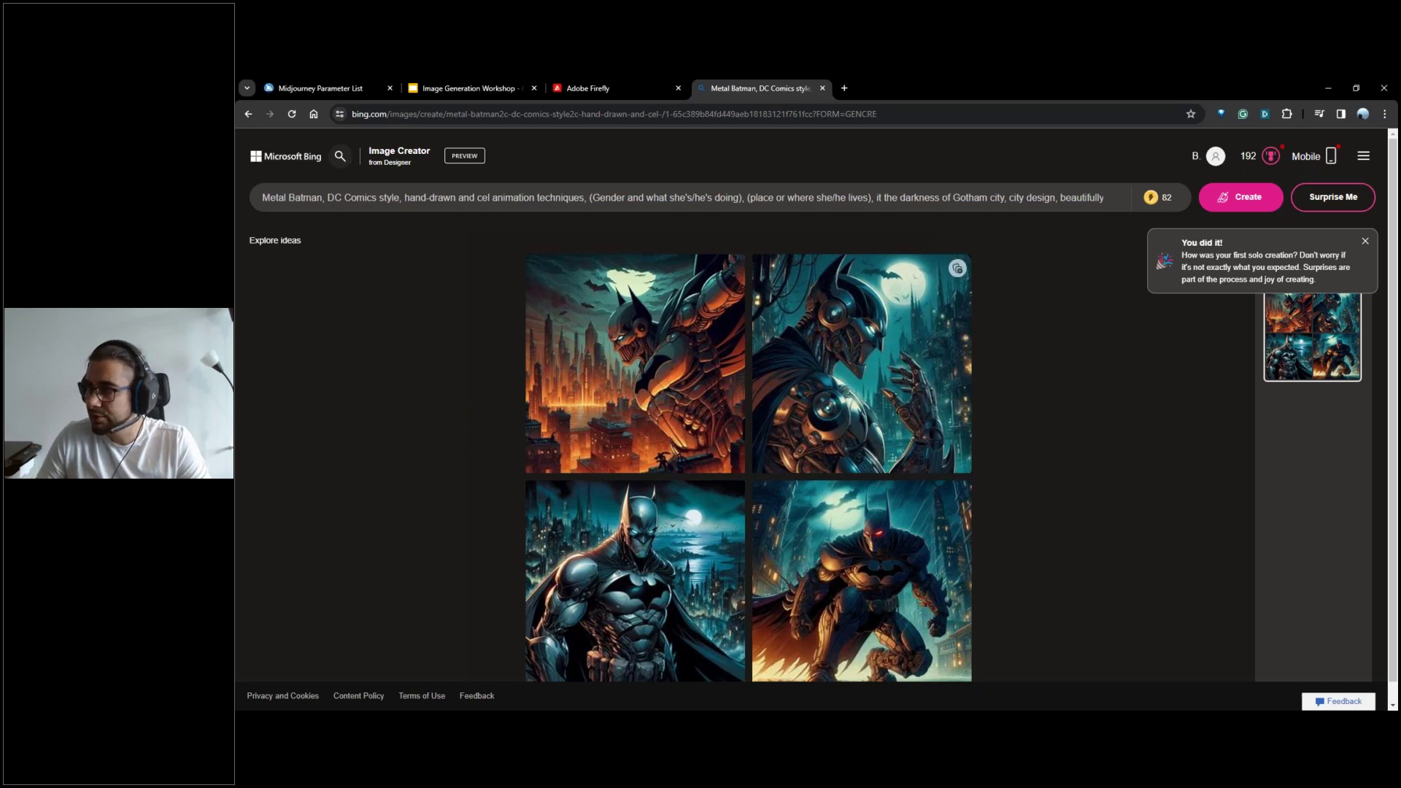
pyautogui.click(1366, 241)
pyautogui.scroll(-1, 1083, 384)
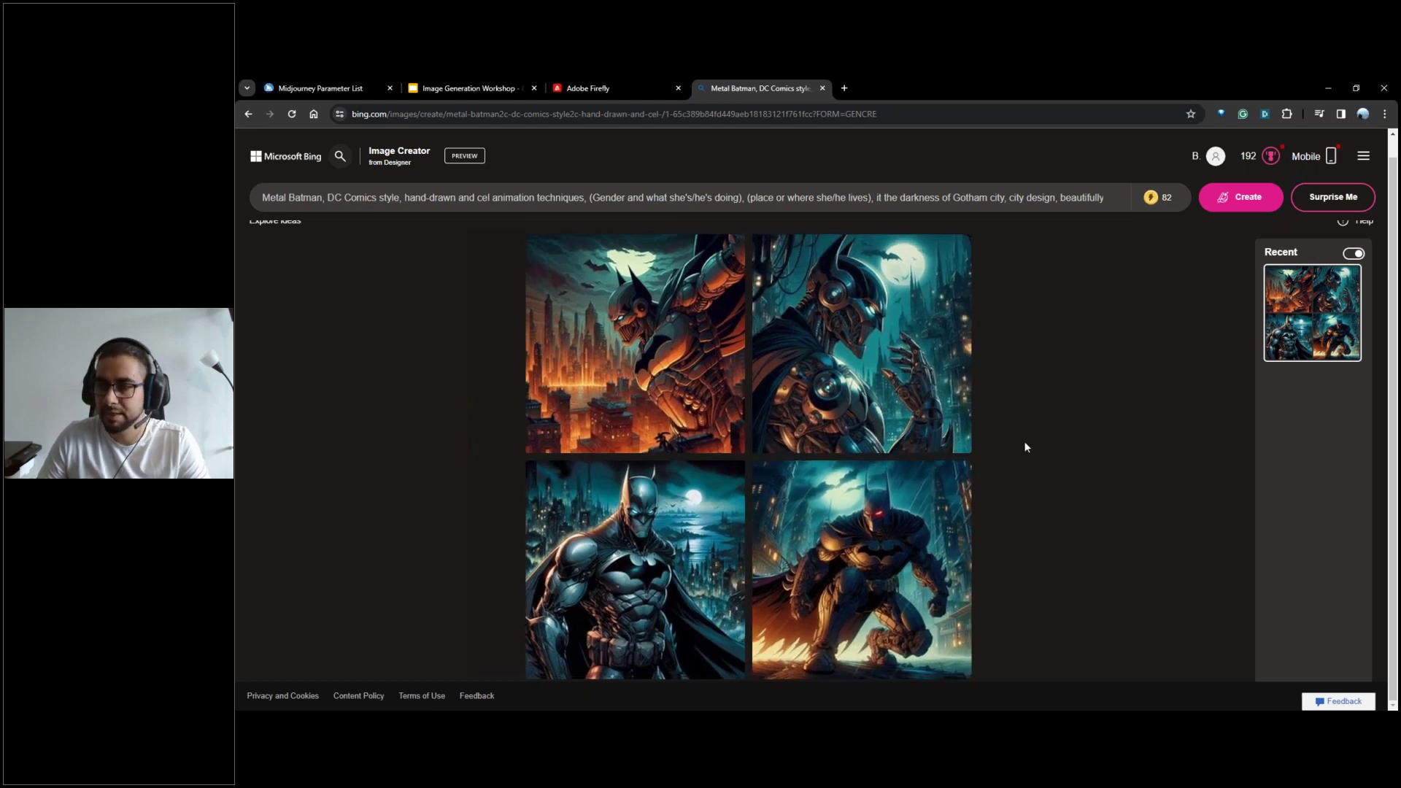
# Return to Adobe Firefly and retry the second Metal Batman image once more.
pyautogui.click(574, 88)
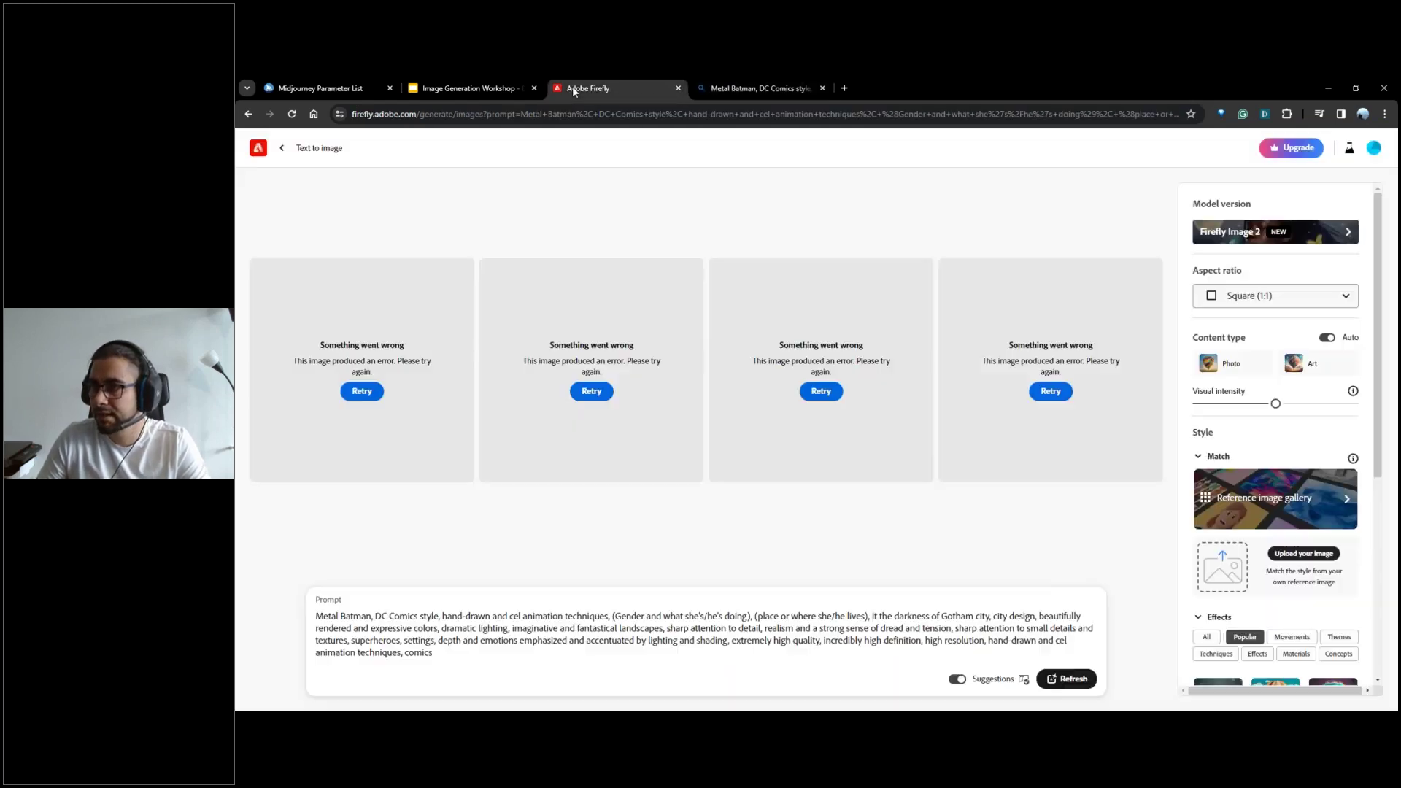
pyautogui.click(594, 392)
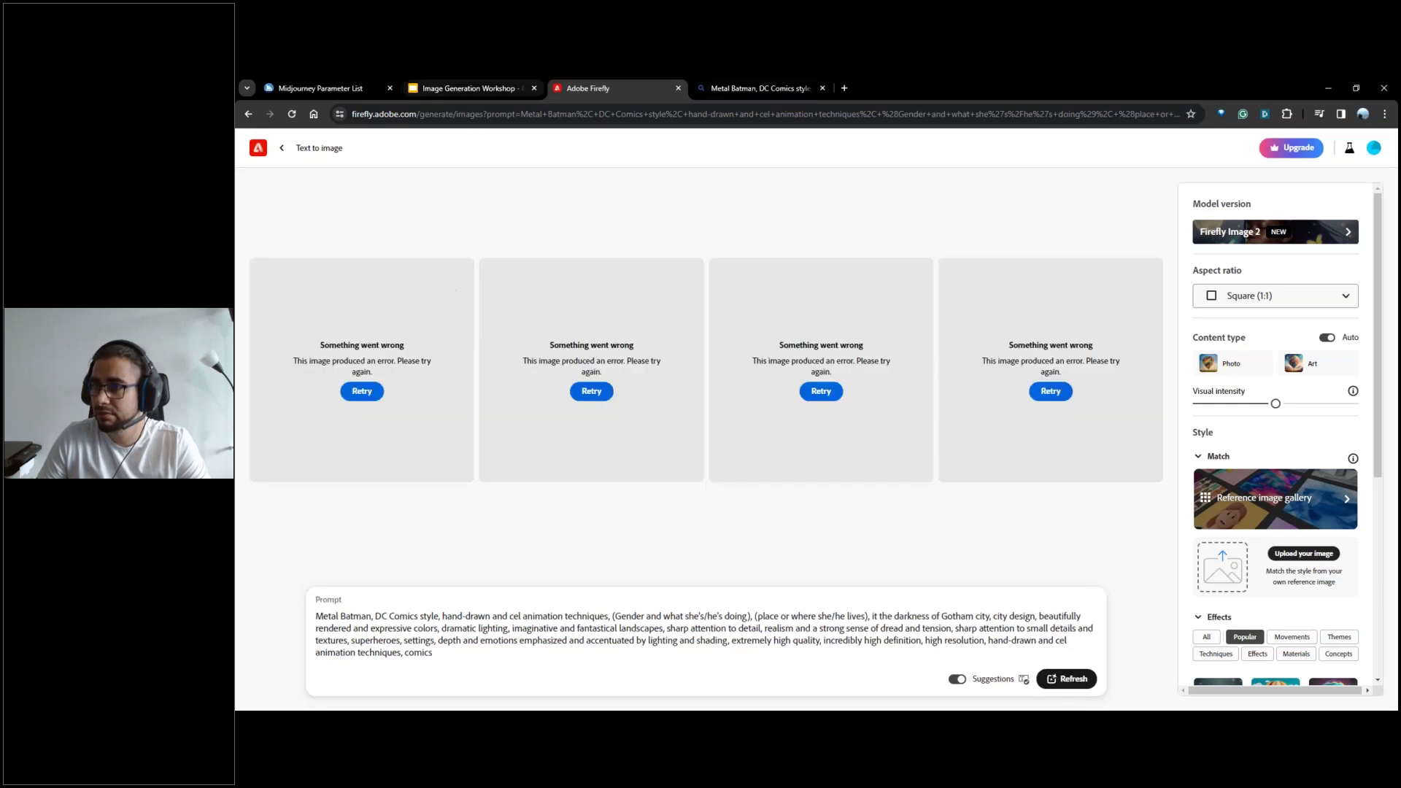
# Switch to Discord and examine the enlarged image grid of the first Metal Batman prompt, without the aspect ratio parameter.
pyautogui.hotkey('alt', 'Tab')
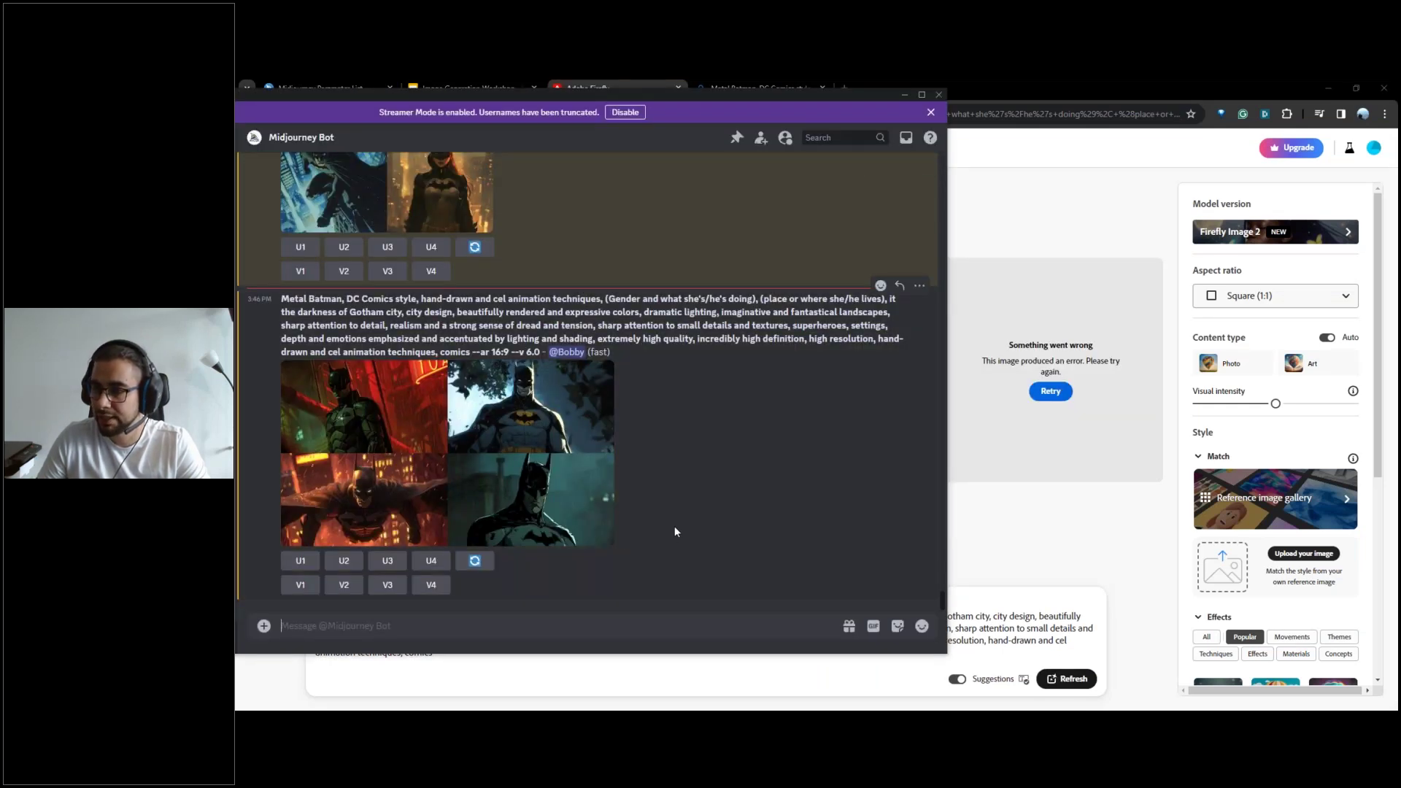
pyautogui.scroll(3, 674, 522)
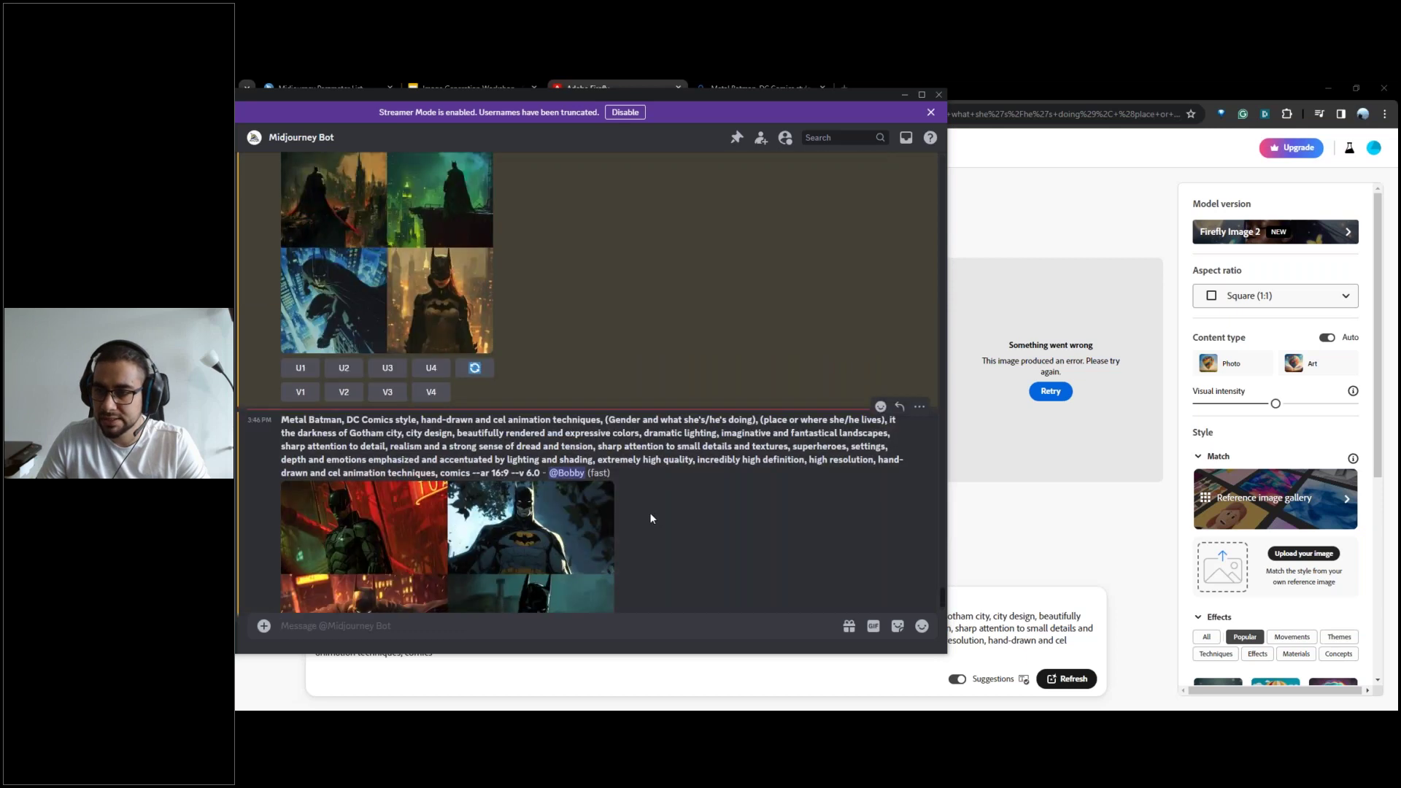
pyautogui.scroll(3, 648, 514)
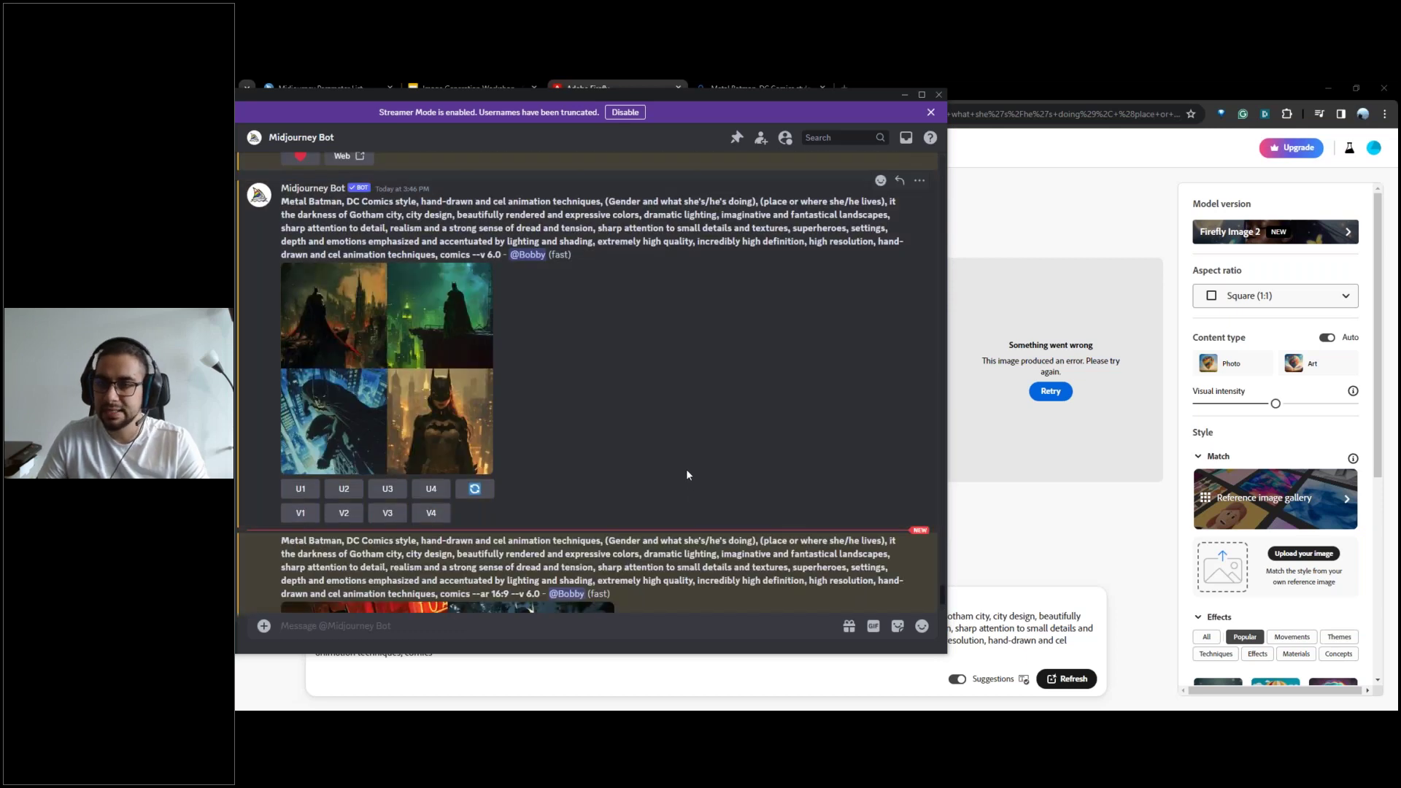
pyautogui.click(423, 374)
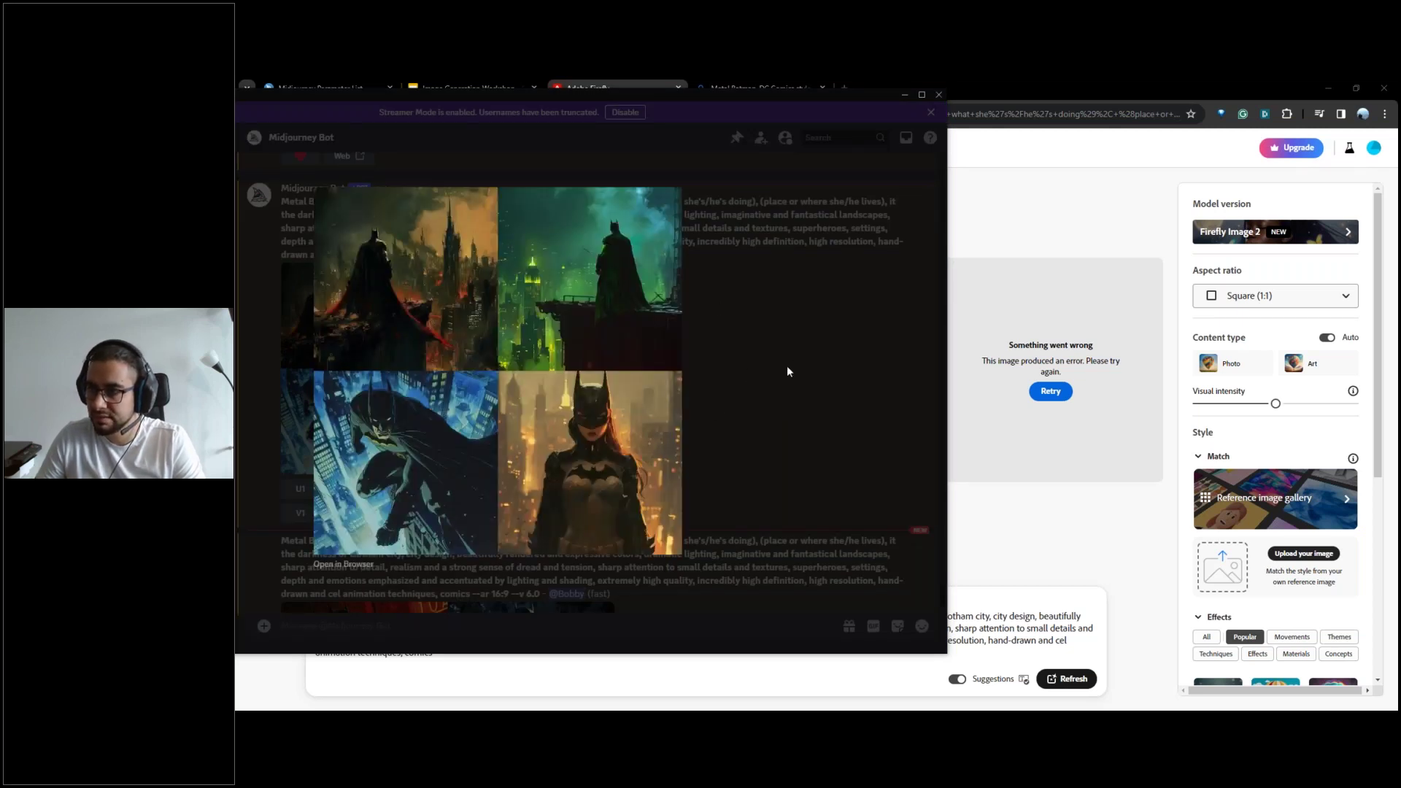
pyautogui.click(786, 366)
# Examine the enlarged 16:9 Metal Batman image grid, repositioning the Discord window, and close the preview.
pyautogui.scroll(-3, 698, 386)
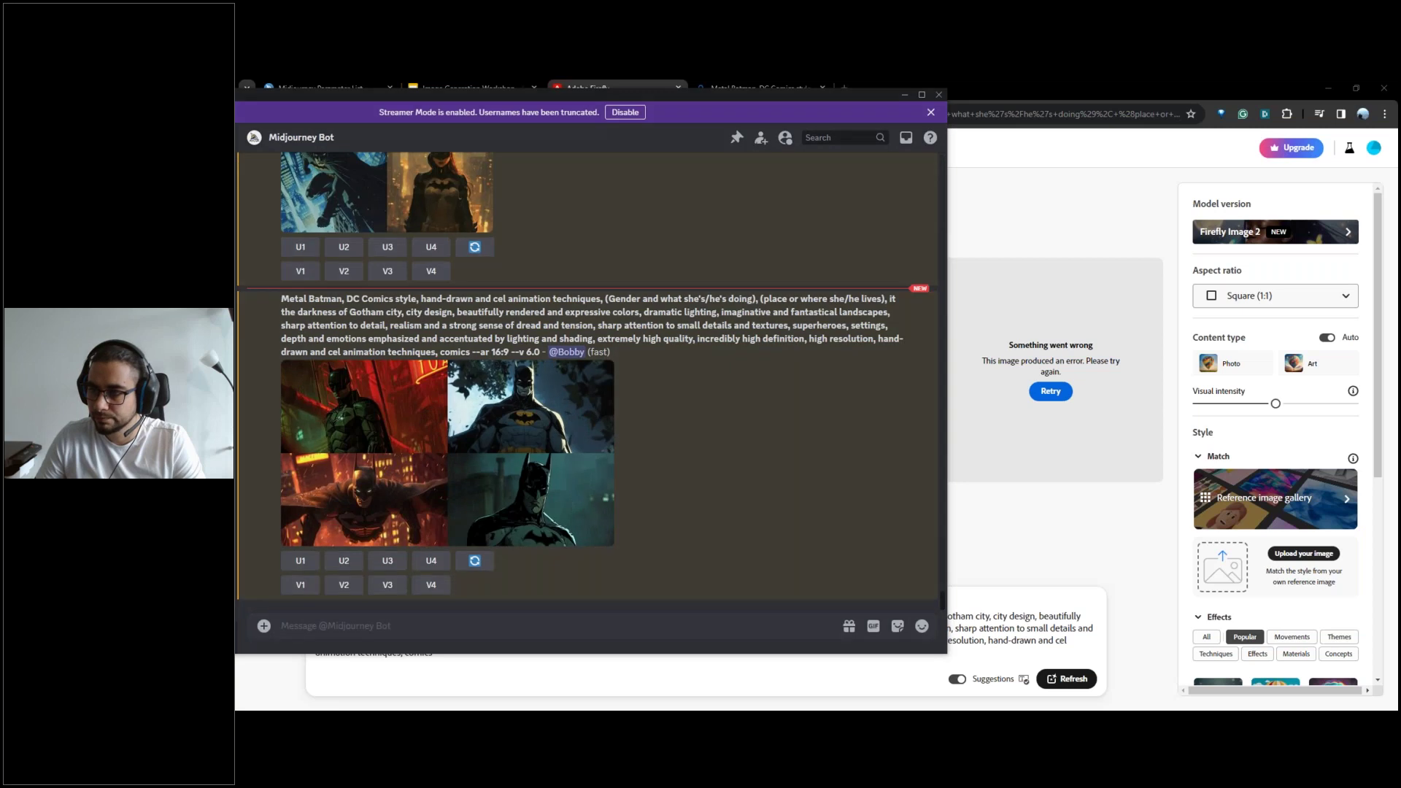
pyautogui.click(598, 445)
pyautogui.moveTo(538, 98); pyautogui.dragTo(606, 99)
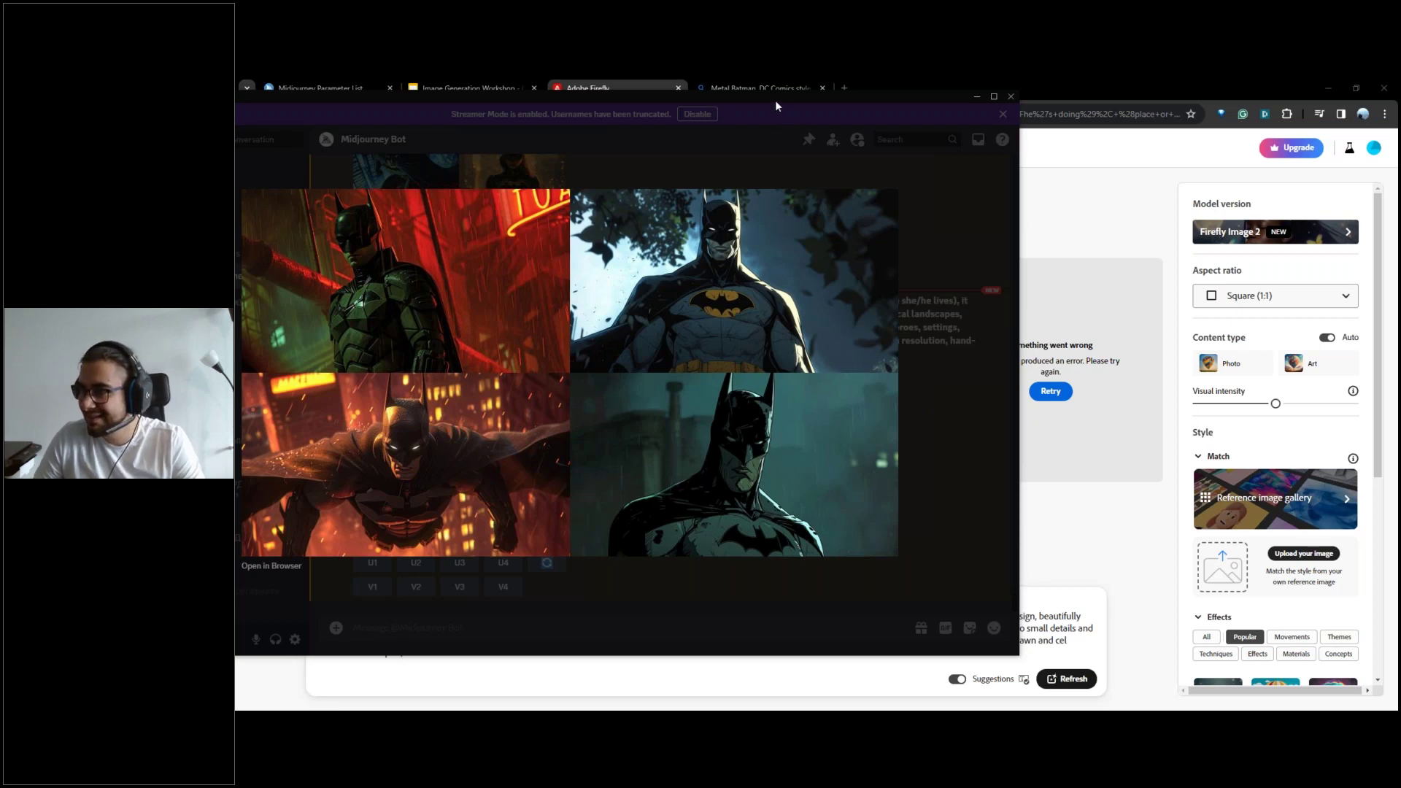
pyautogui.moveTo(775, 103); pyautogui.dragTo(721, 115)
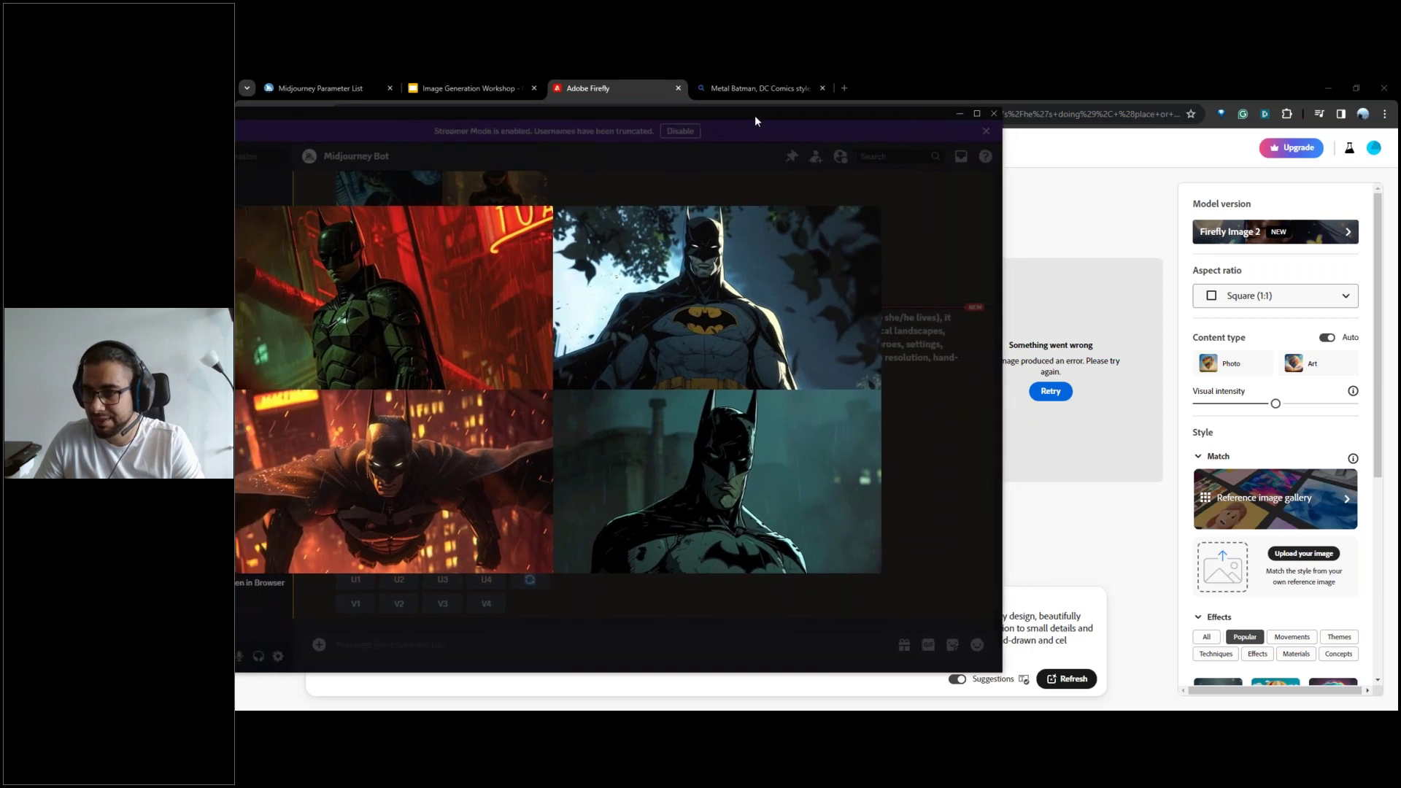
pyautogui.click(885, 471)
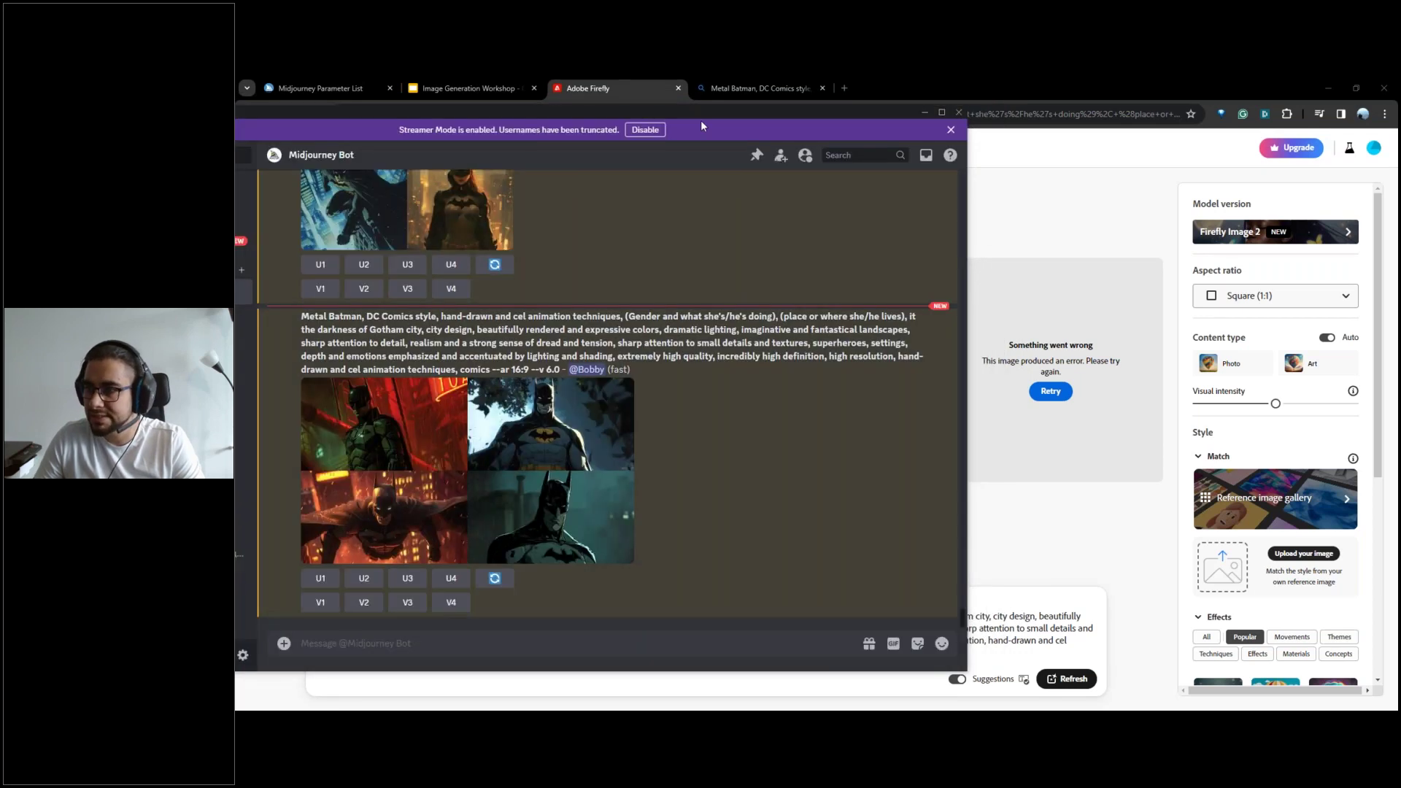
# Upscale the third image of the 16:9 Metal Batman grid, then view the result enlarged and close the preview.
pyautogui.moveTo(692, 116); pyautogui.dragTo(676, 116)
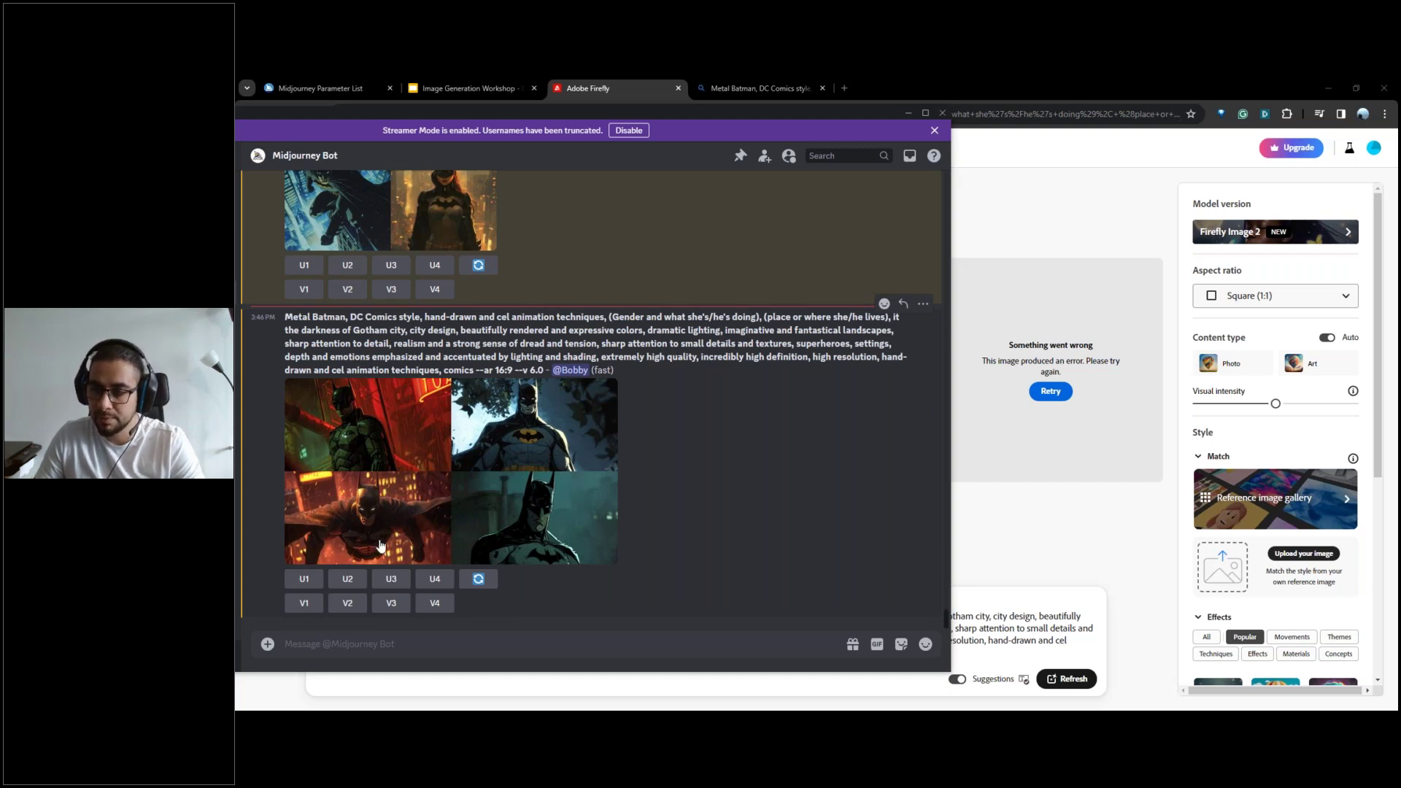
pyautogui.click(399, 582)
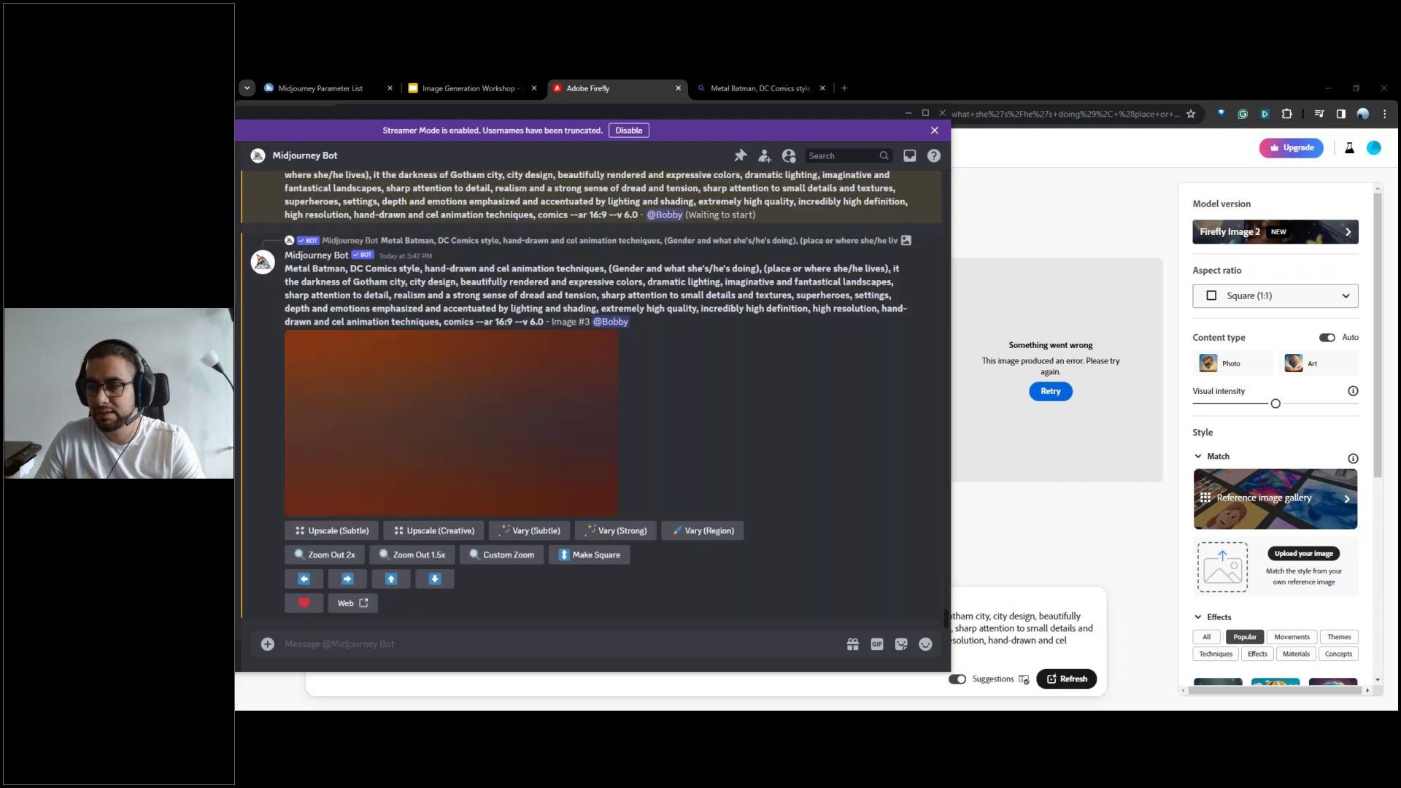
pyautogui.click(554, 464)
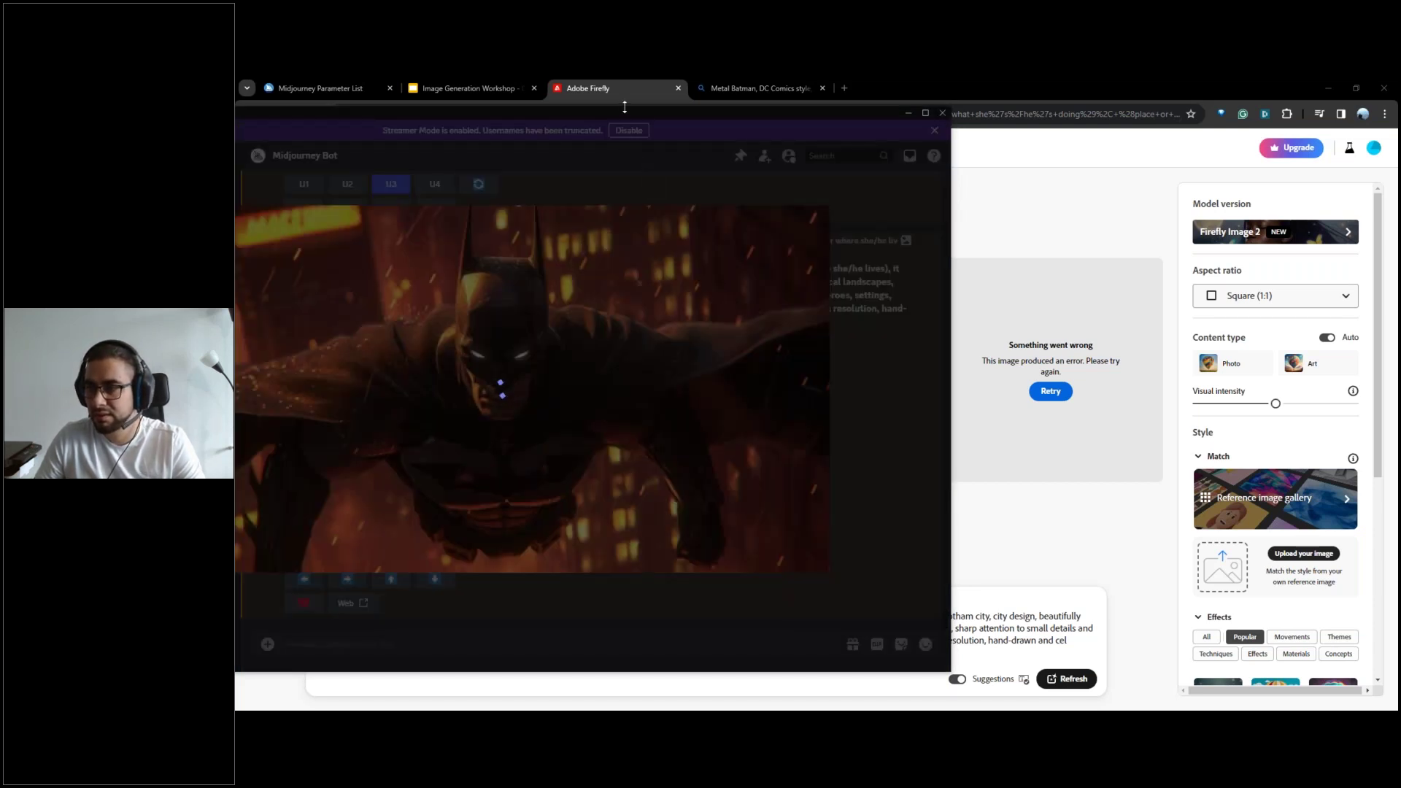
pyautogui.moveTo(594, 110)
pyautogui.mouseDown()
pyautogui.moveTo(664, 104)
pyautogui.moveTo(615, 103)
pyautogui.mouseUp()
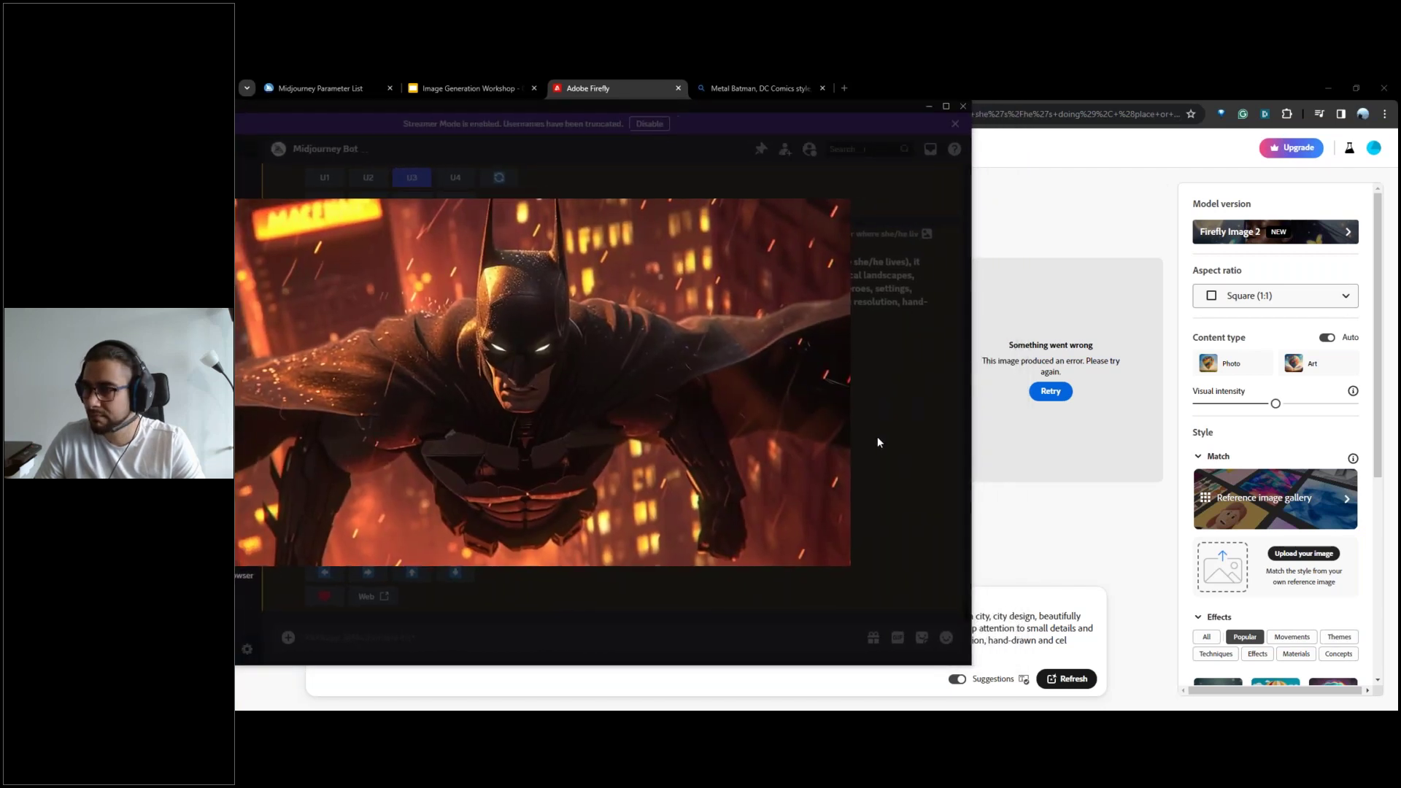
pyautogui.click(900, 462)
pyautogui.click(928, 106)
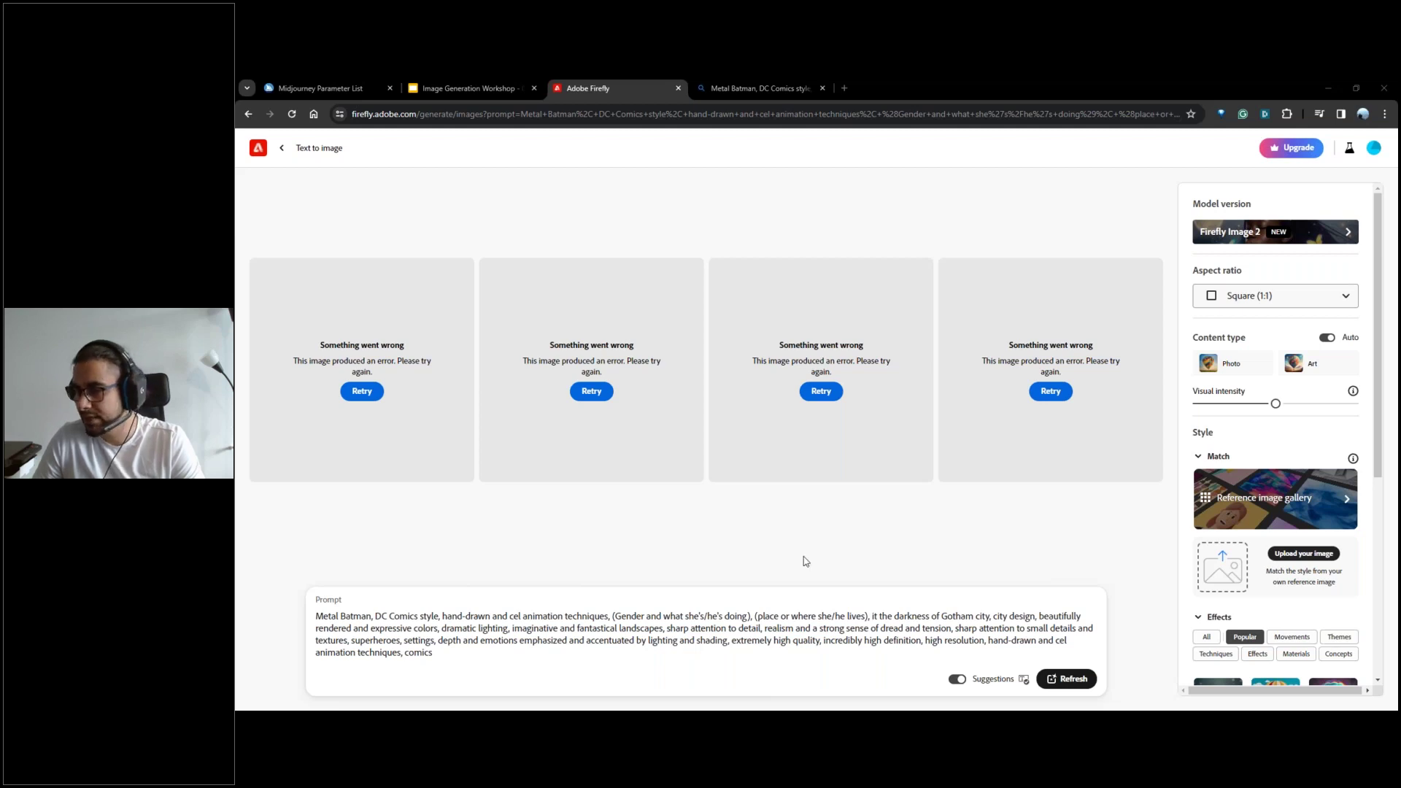
# Return to Discord and run /imagine with the realistic portrait prompt beginning "East Asian, happy, non-binary person, 8K Canon Eos 5D, ultra realistic, textured skin".
pyautogui.hotkey('alt', 'Tab')
pyautogui.write('/imagine')
pyautogui.press('Tab')
pyautogui.write('East Asian, happy, non-binary person, 8K Canon Eos 5D, ultra realistic, textured skin, remarkable detailed pupils, realistic dull skin noise, visible skin detail, skin fuzz, dry skin, tone mapping, realistic background')
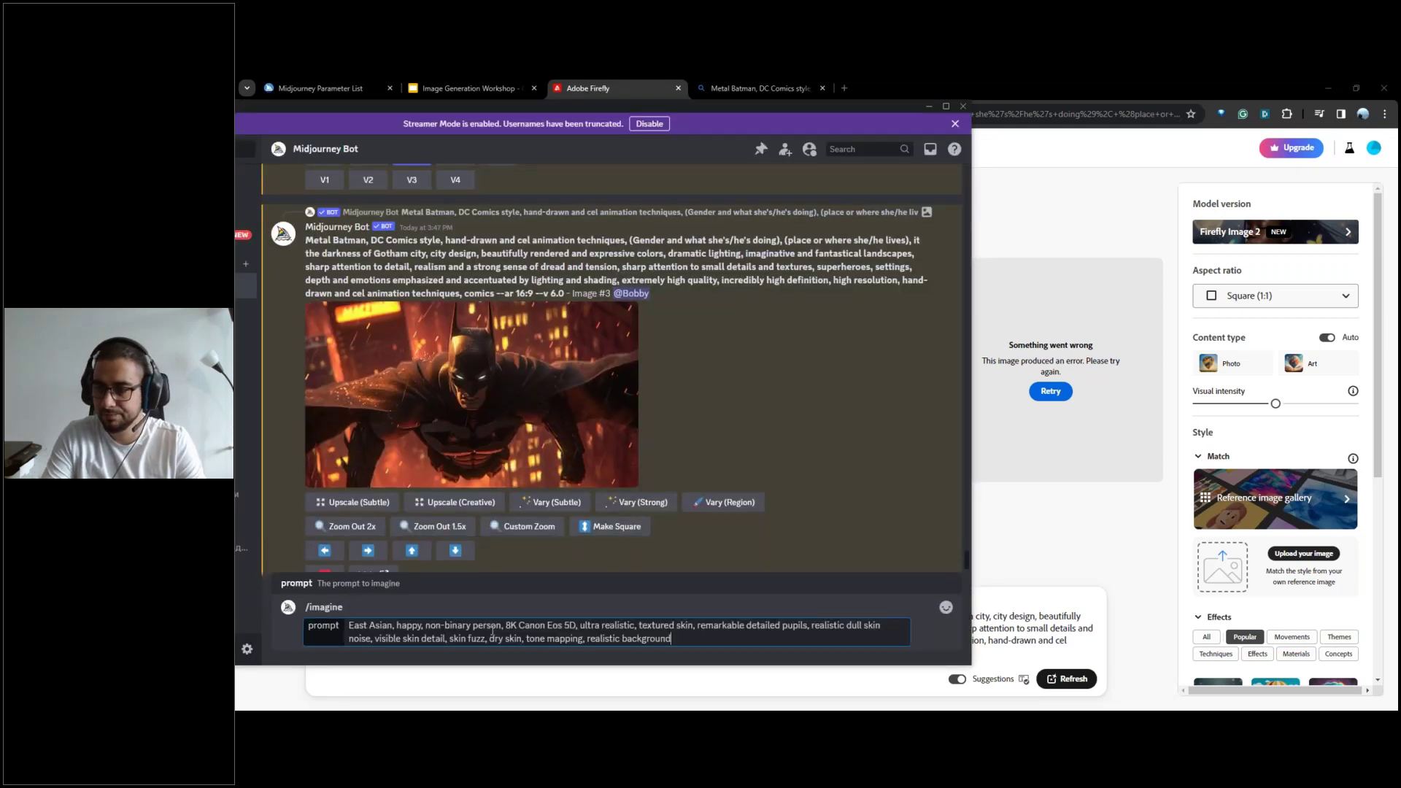
pyautogui.press('Return')
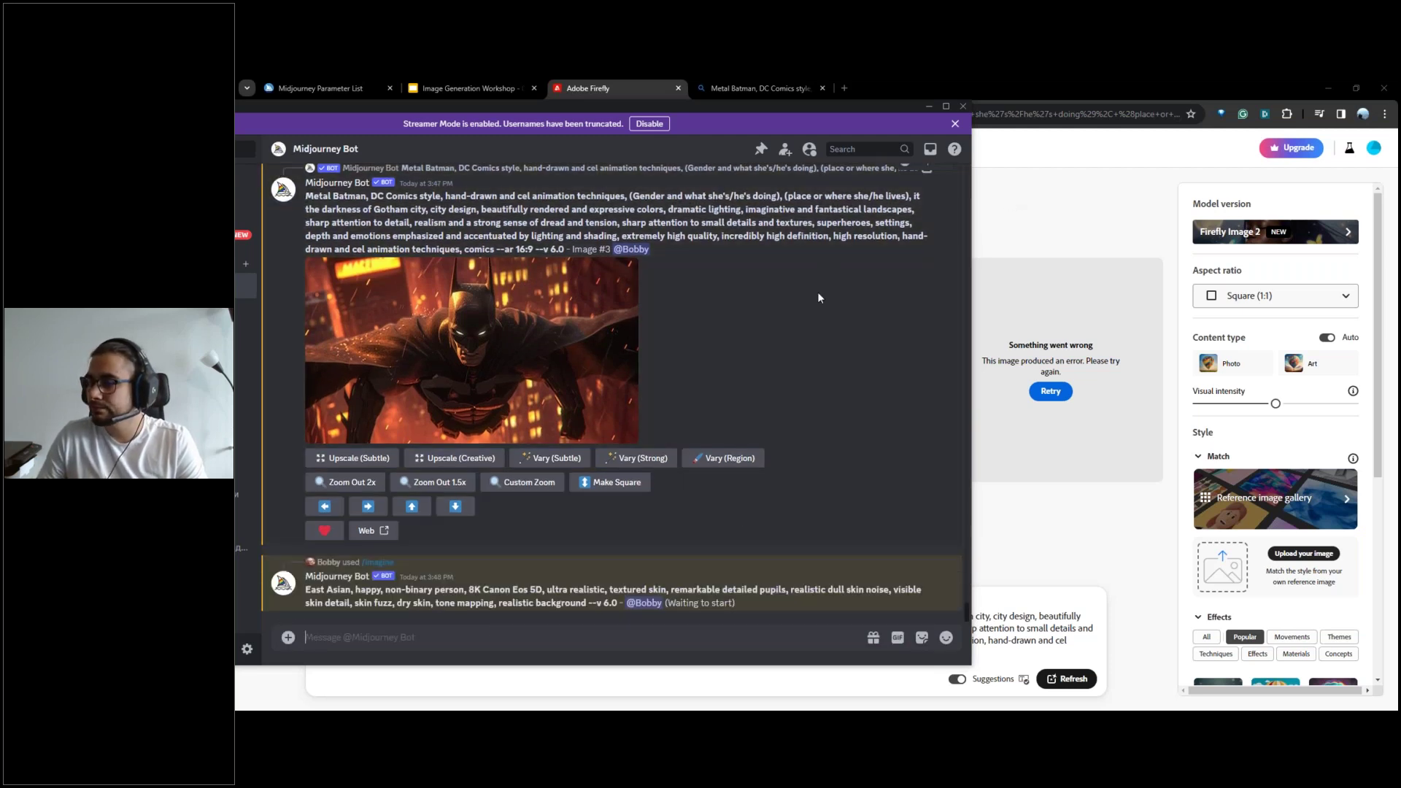
# Switch to Adobe Firefly, replace the prompt with the same "East Asian, happy, non-binary person" text, generate the images and reload the page.
pyautogui.click(584, 88)
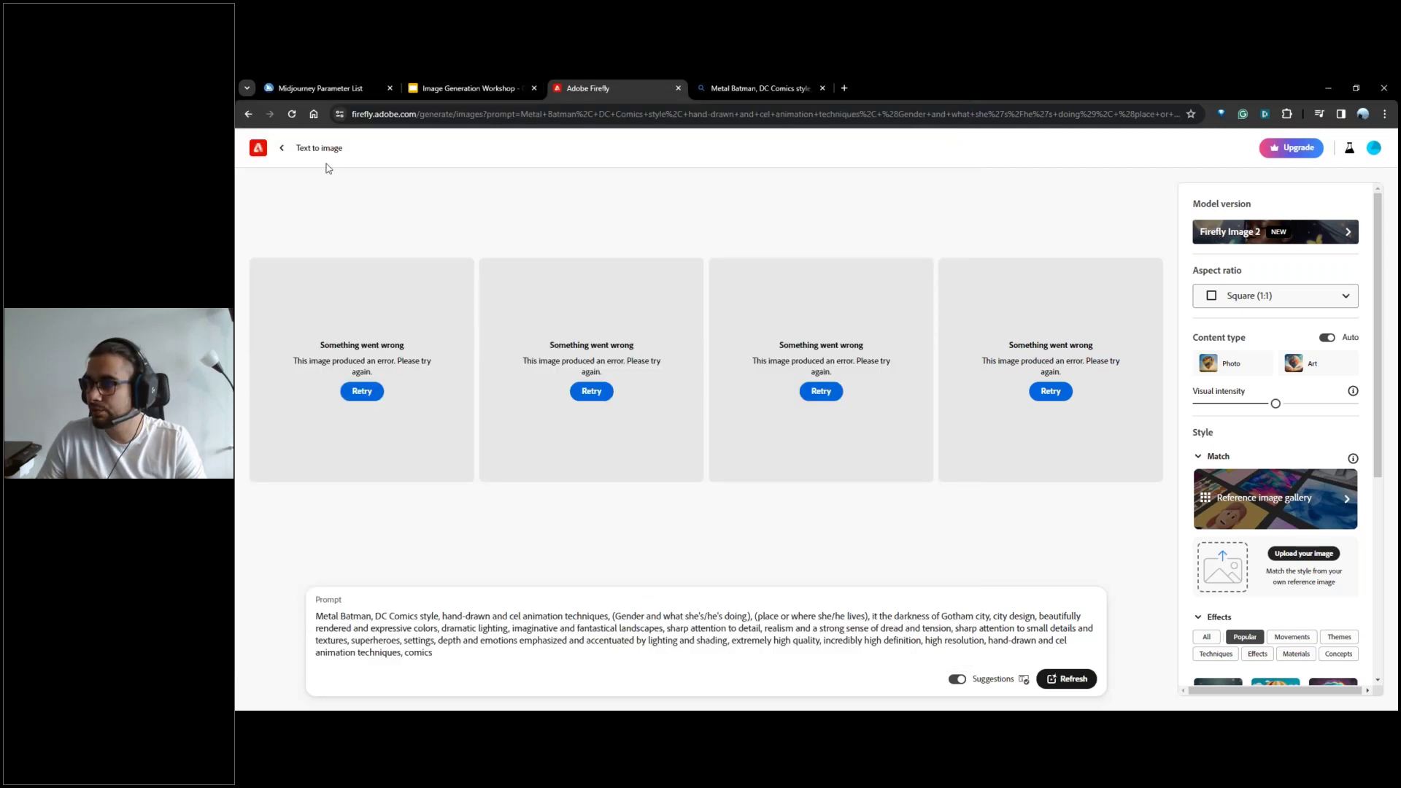
pyautogui.hotkey('ctrl', 'a')
pyautogui.write('East Asian, happy, non-binary person, 8K Canon Eos 5D, ultra realistic, textured skin, remarkable detailed pupils, realistic dull skin noise, visible skin detail, skin fuzz, dry skin, tone mapping, realistic background')
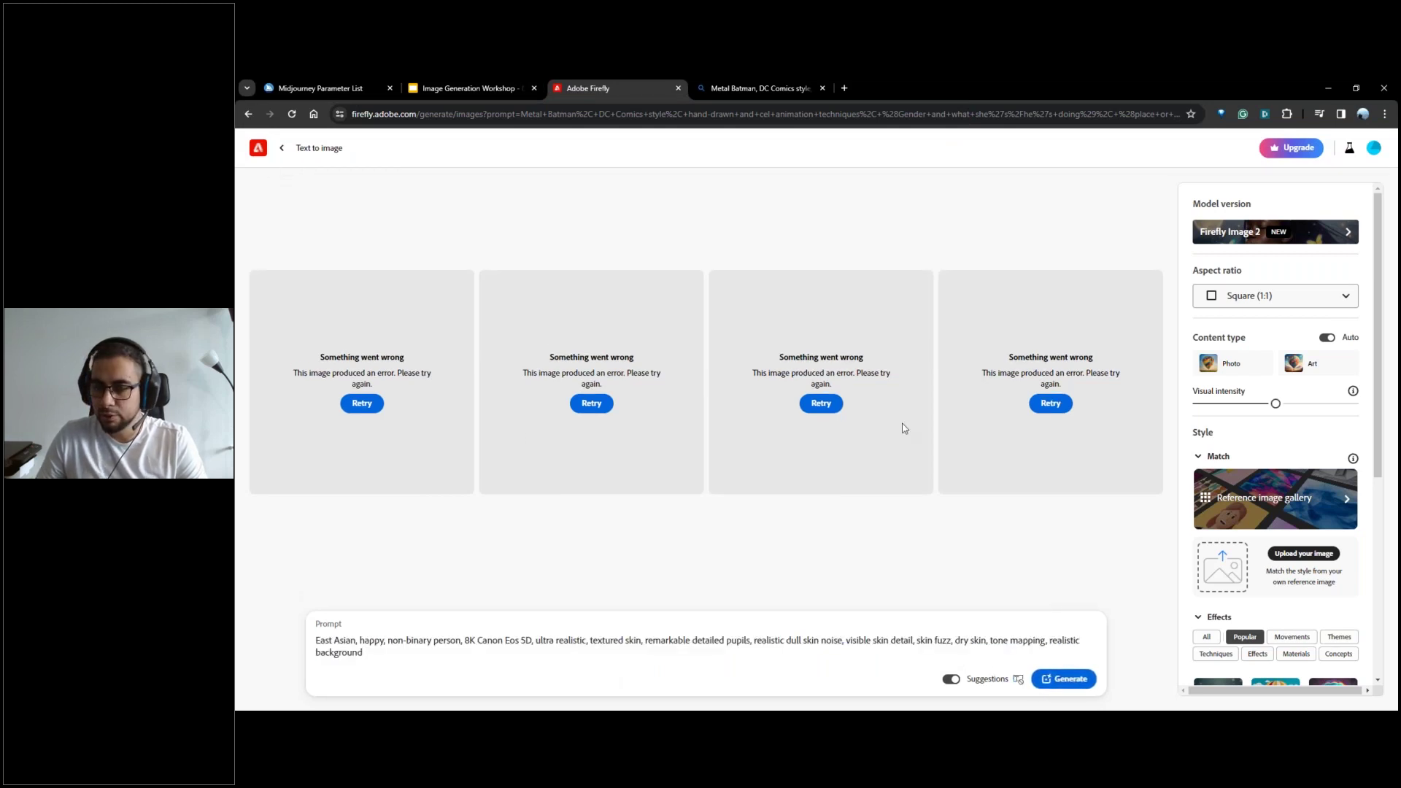
pyautogui.scroll(-5, 1285, 253)
pyautogui.scroll(5, 1262, 285)
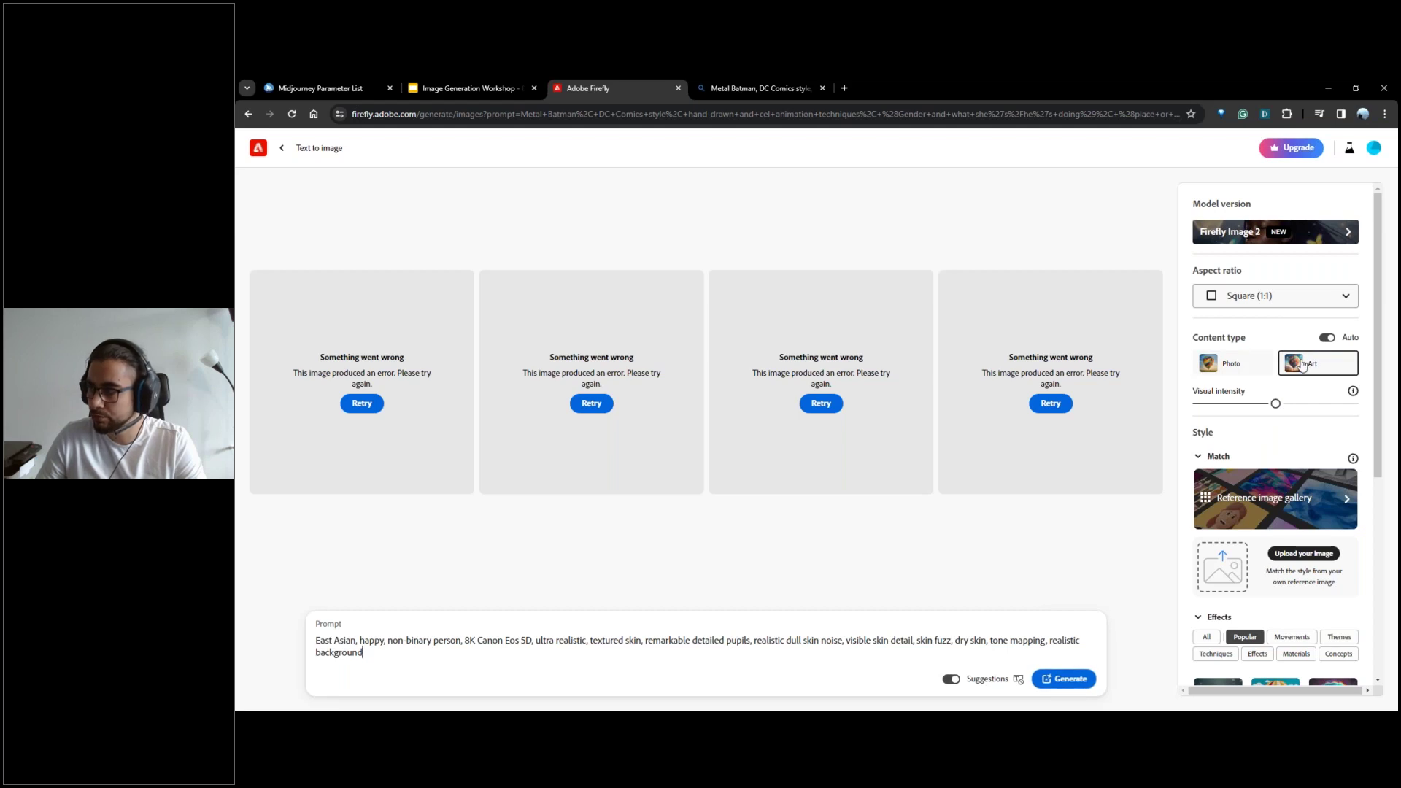
pyautogui.scroll(-3, 1288, 364)
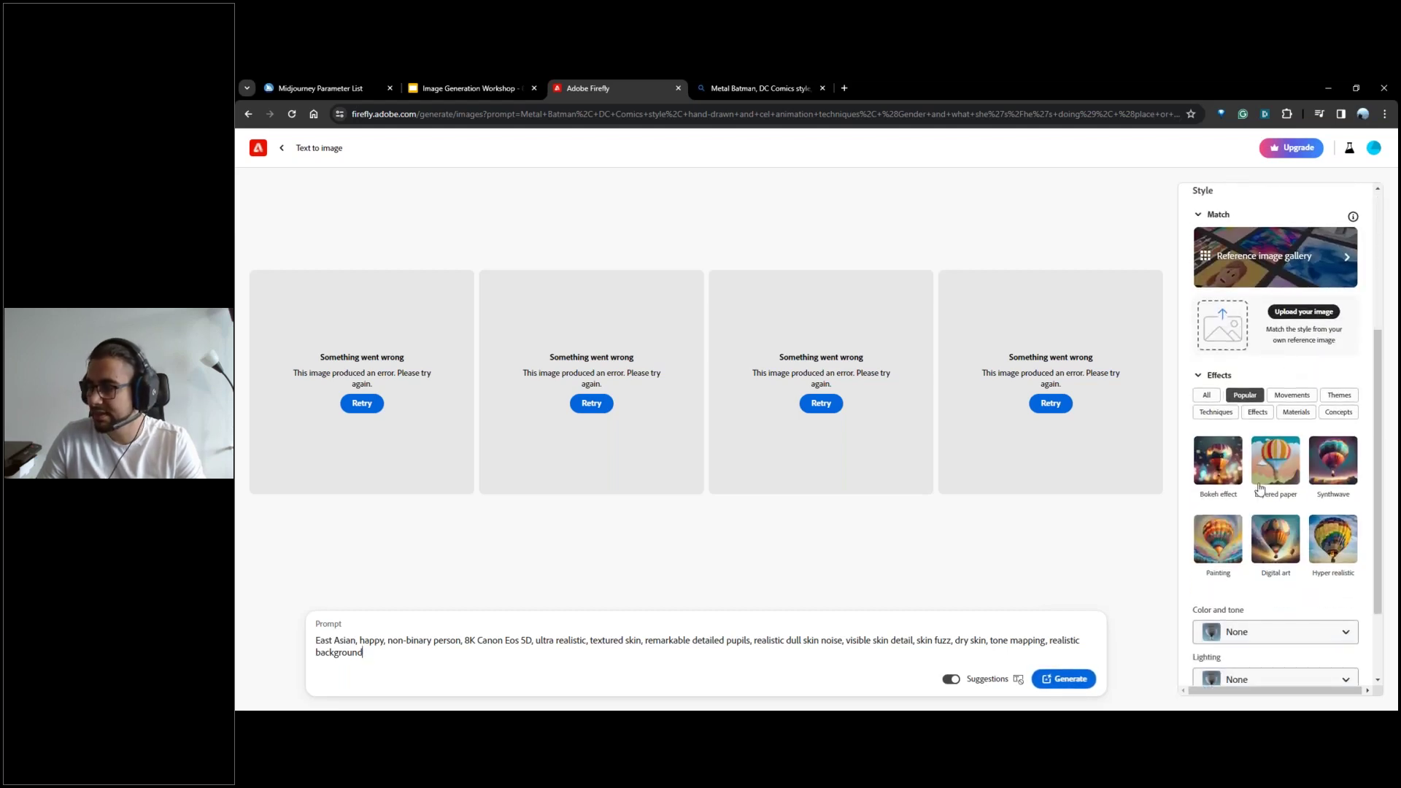
pyautogui.scroll(-2, 1367, 530)
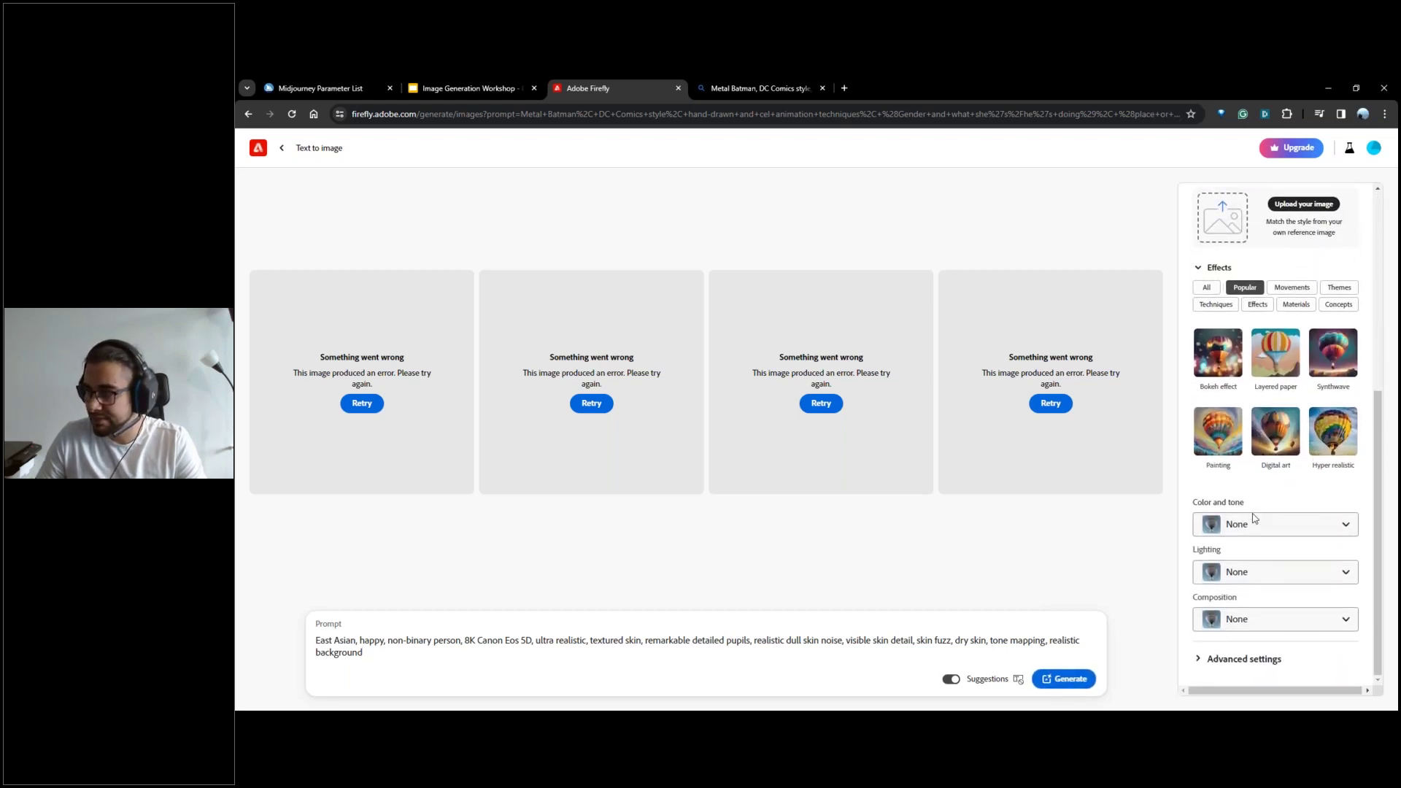
pyautogui.scroll(4, 1276, 438)
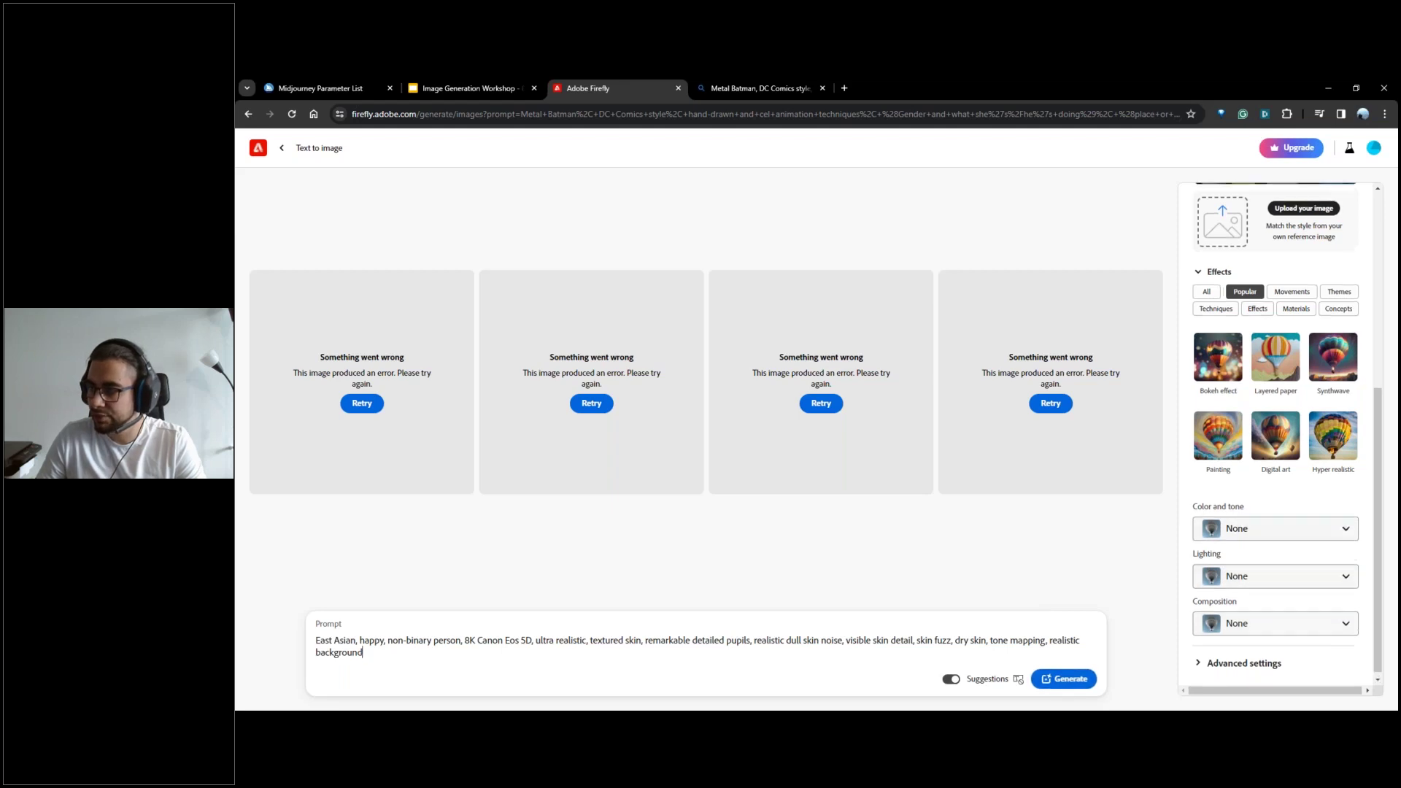
pyautogui.click(1067, 679)
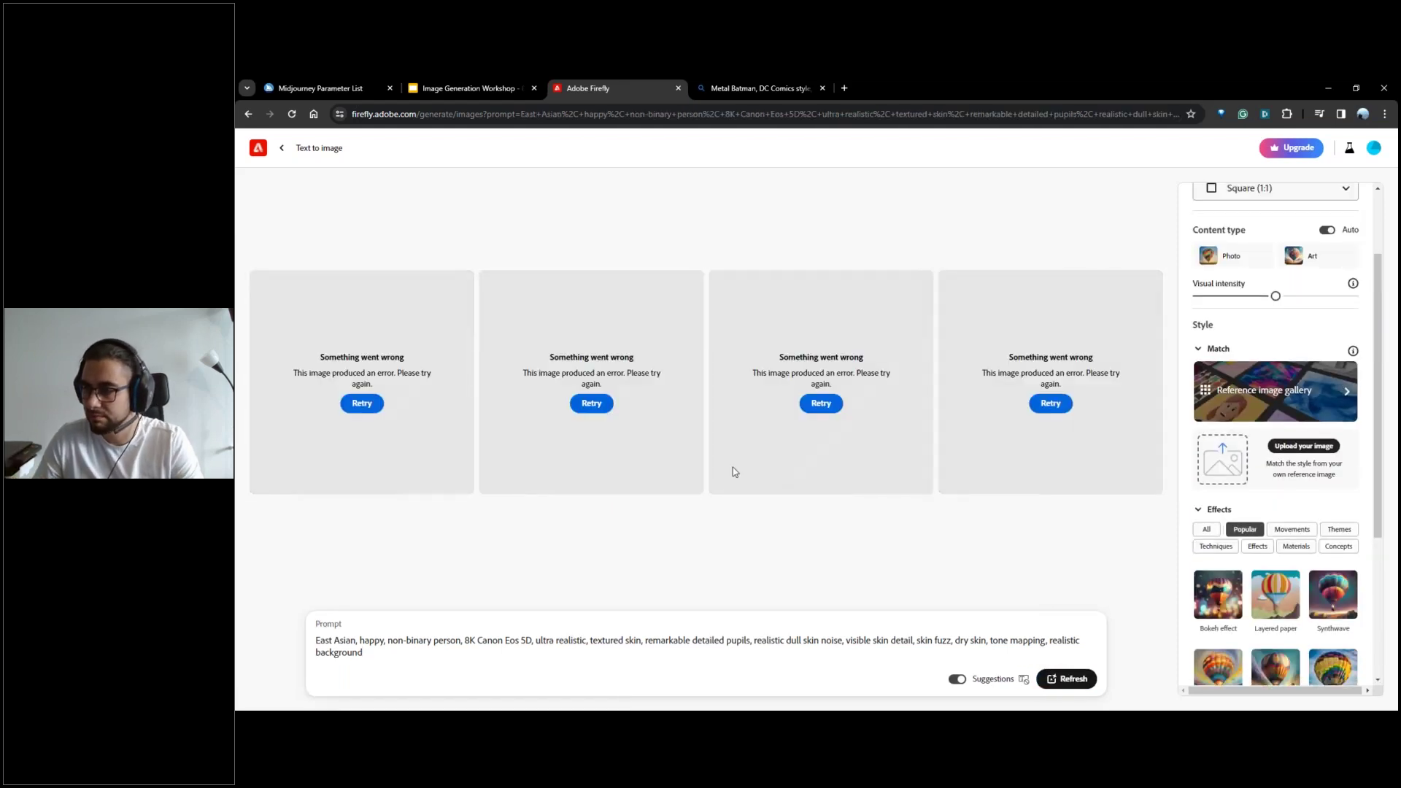
pyautogui.press('F5')
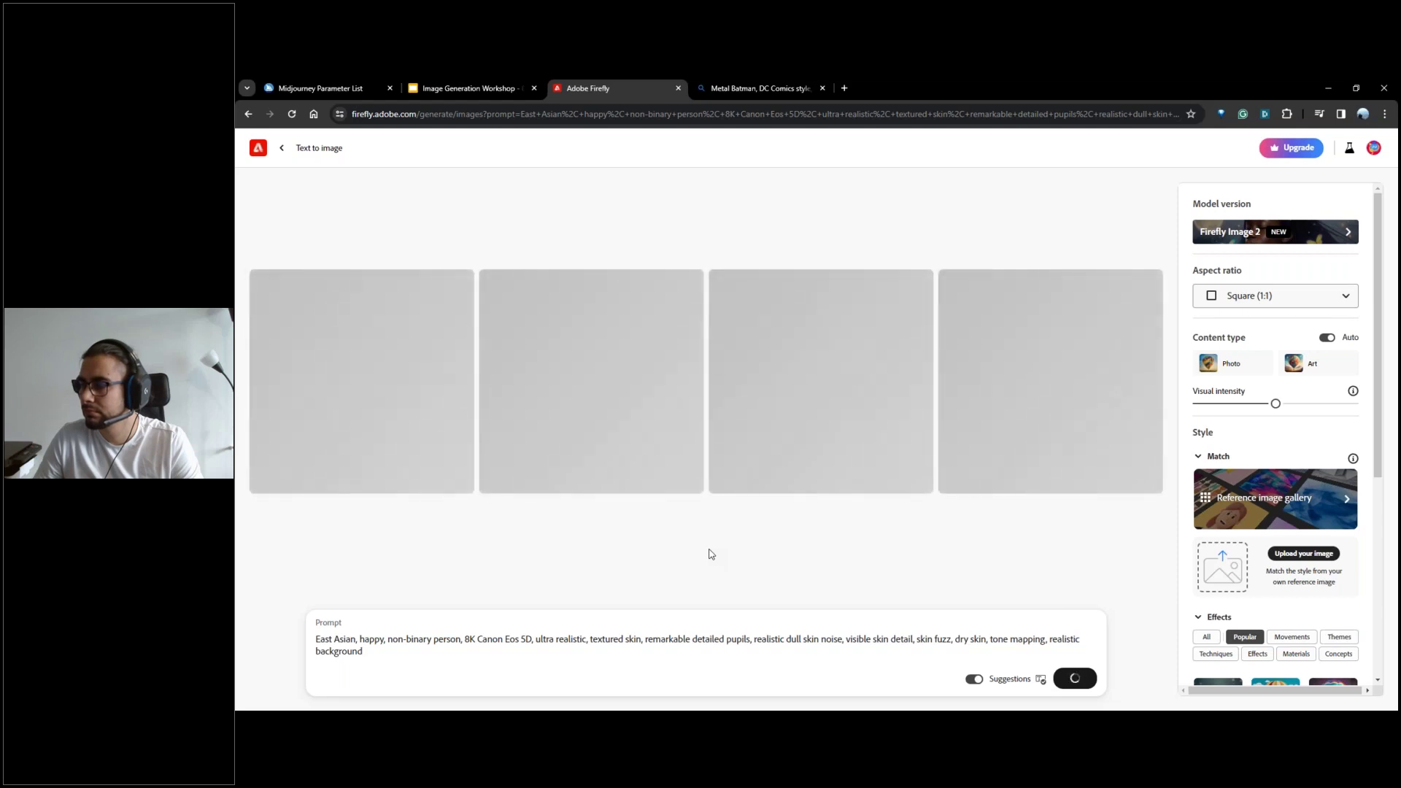
# Switch to Bing Image Creator and create images from the same "East Asian, happy, non-binary person" prompt.
pyautogui.click(733, 86)
pyautogui.hotkey('ctrl', 'a')
pyautogui.hotkey('ctrl', 'v')
pyautogui.click(1244, 199)
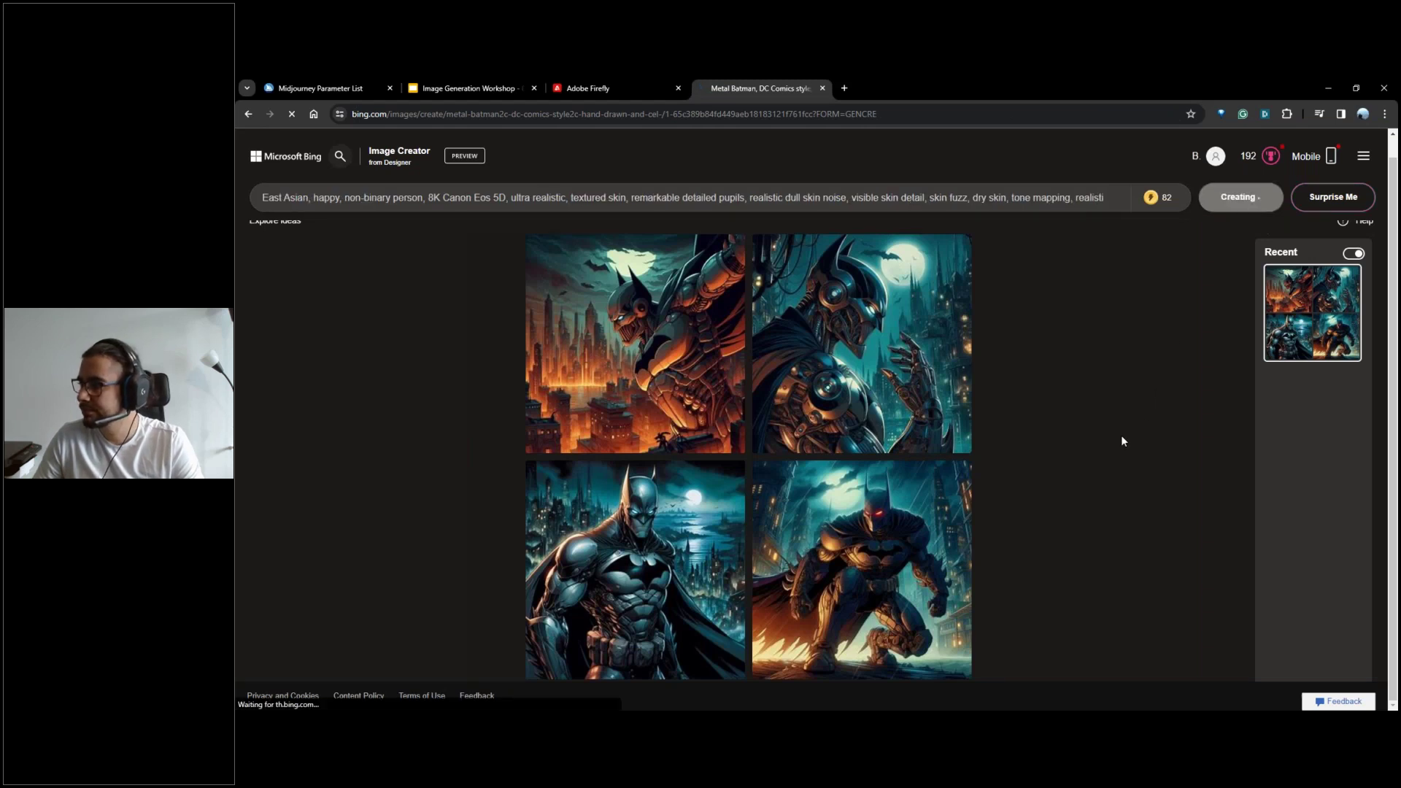
# Switch to Discord and examine the enlarged Midjourney grid of the East Asian portraits.
pyautogui.hotkey('alt', 'Tab')
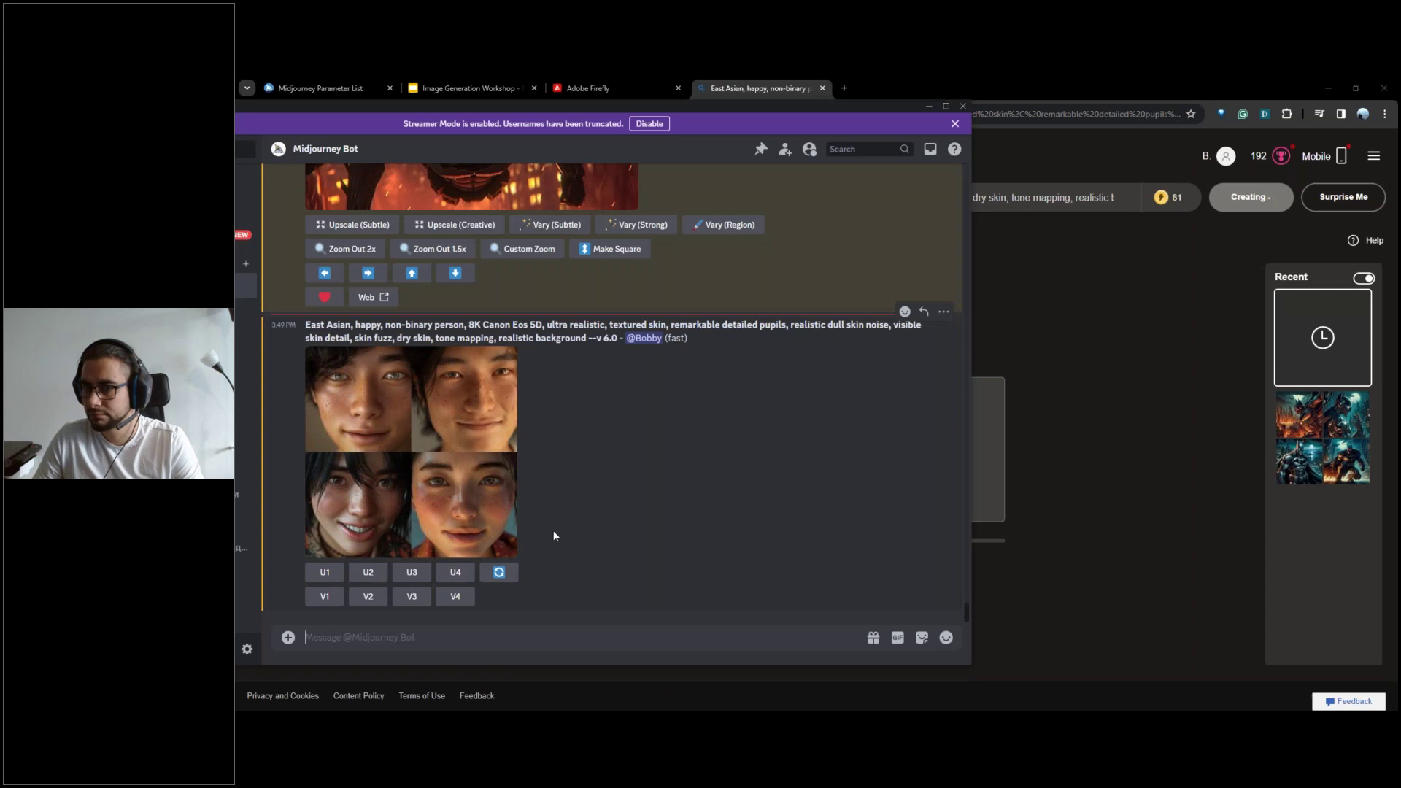
pyautogui.click(469, 442)
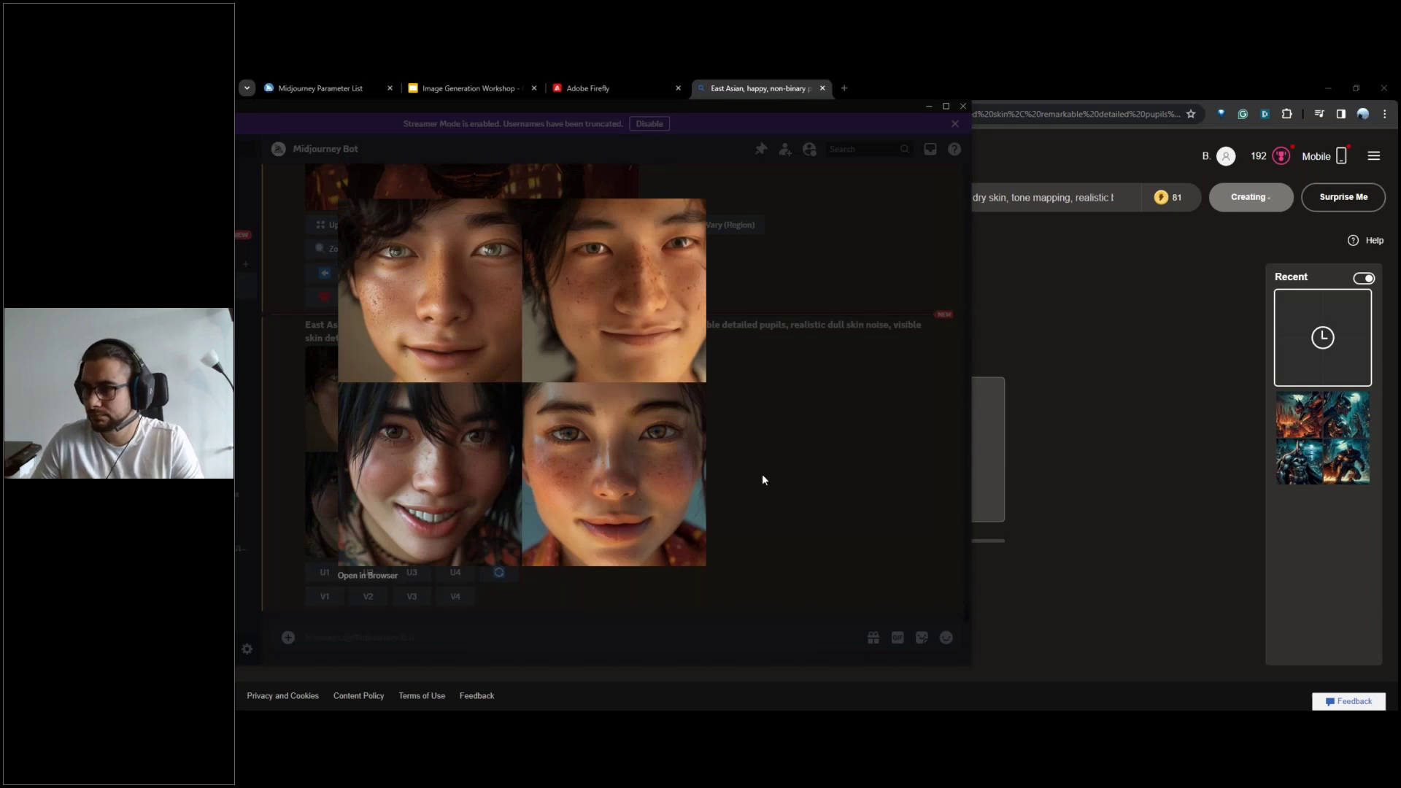
pyautogui.click(800, 452)
# Return to Adobe Firefly, set the content type to Photo and generate the portraits again.
pyautogui.click(607, 90)
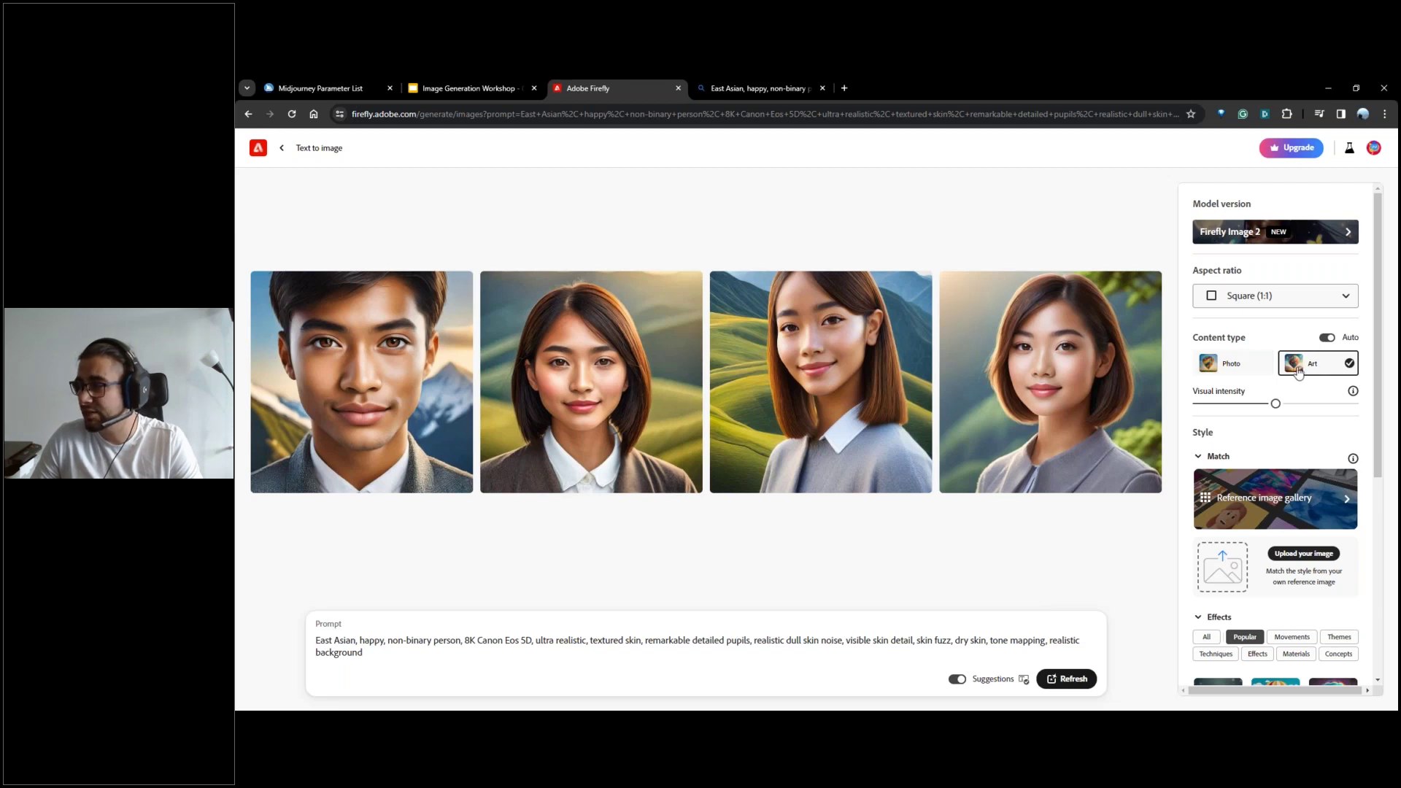
pyautogui.click(1253, 374)
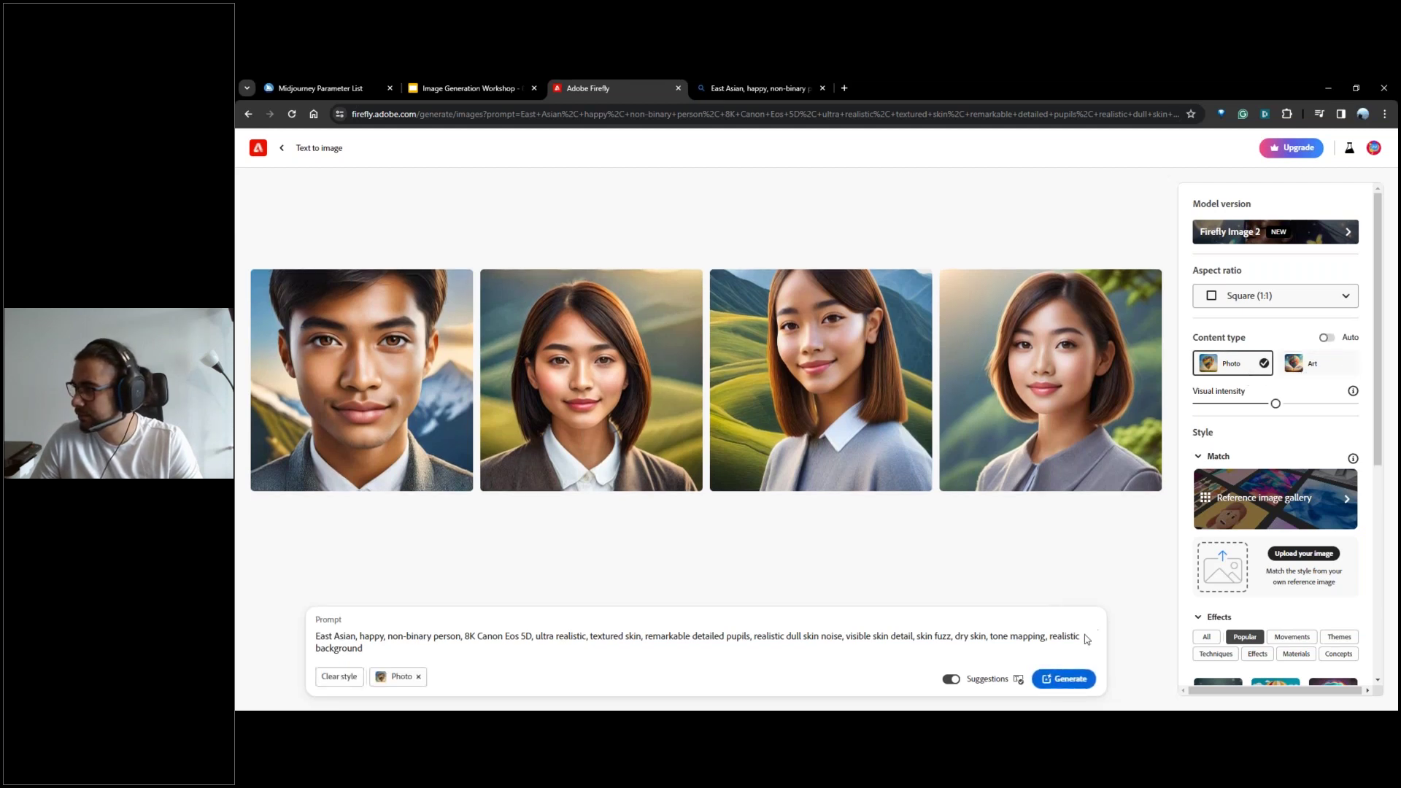
pyautogui.click(1068, 677)
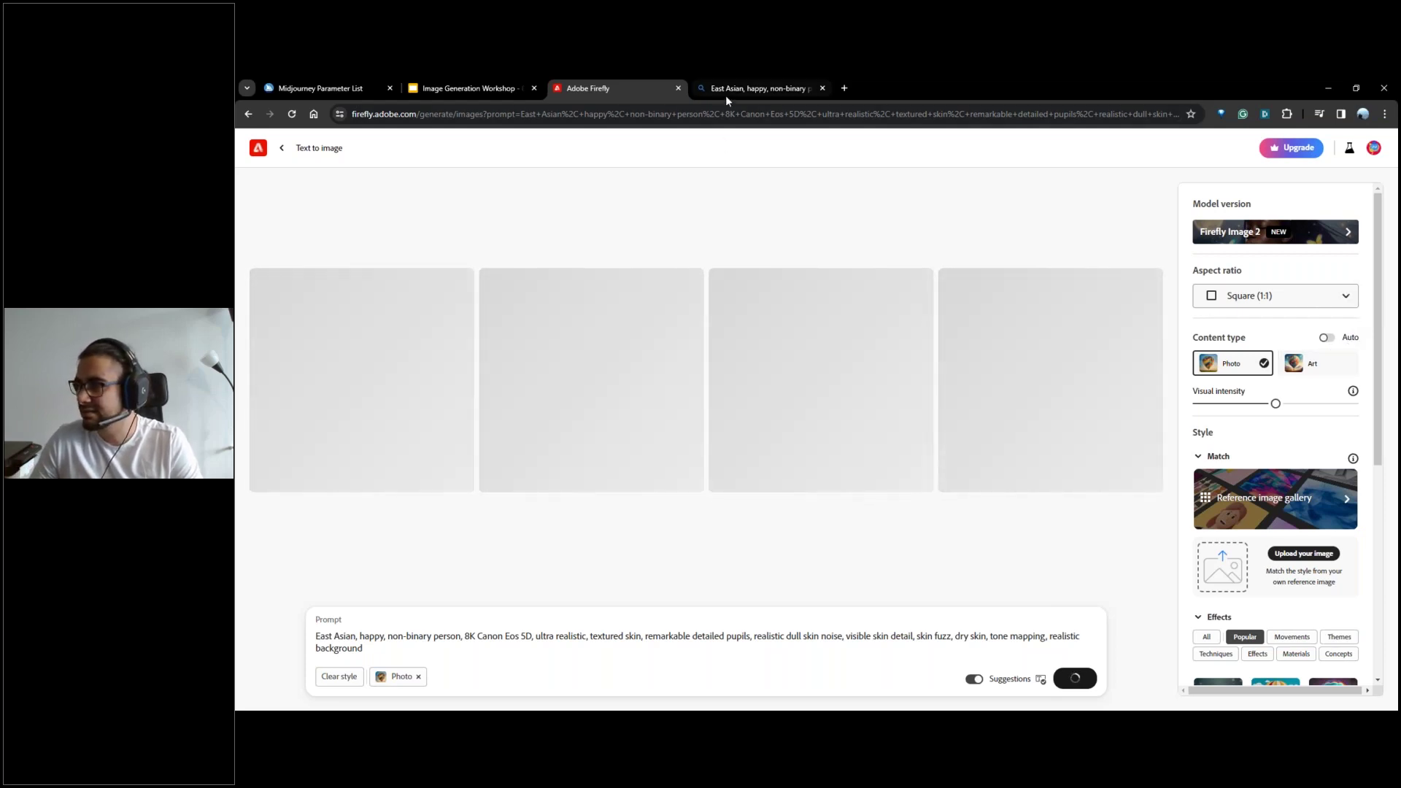
# Compare the East Asian portraits produced by Bing Image Creator, the Photo setting in Adobe Firefly, and Midjourney in Discord.
pyautogui.click(726, 95)
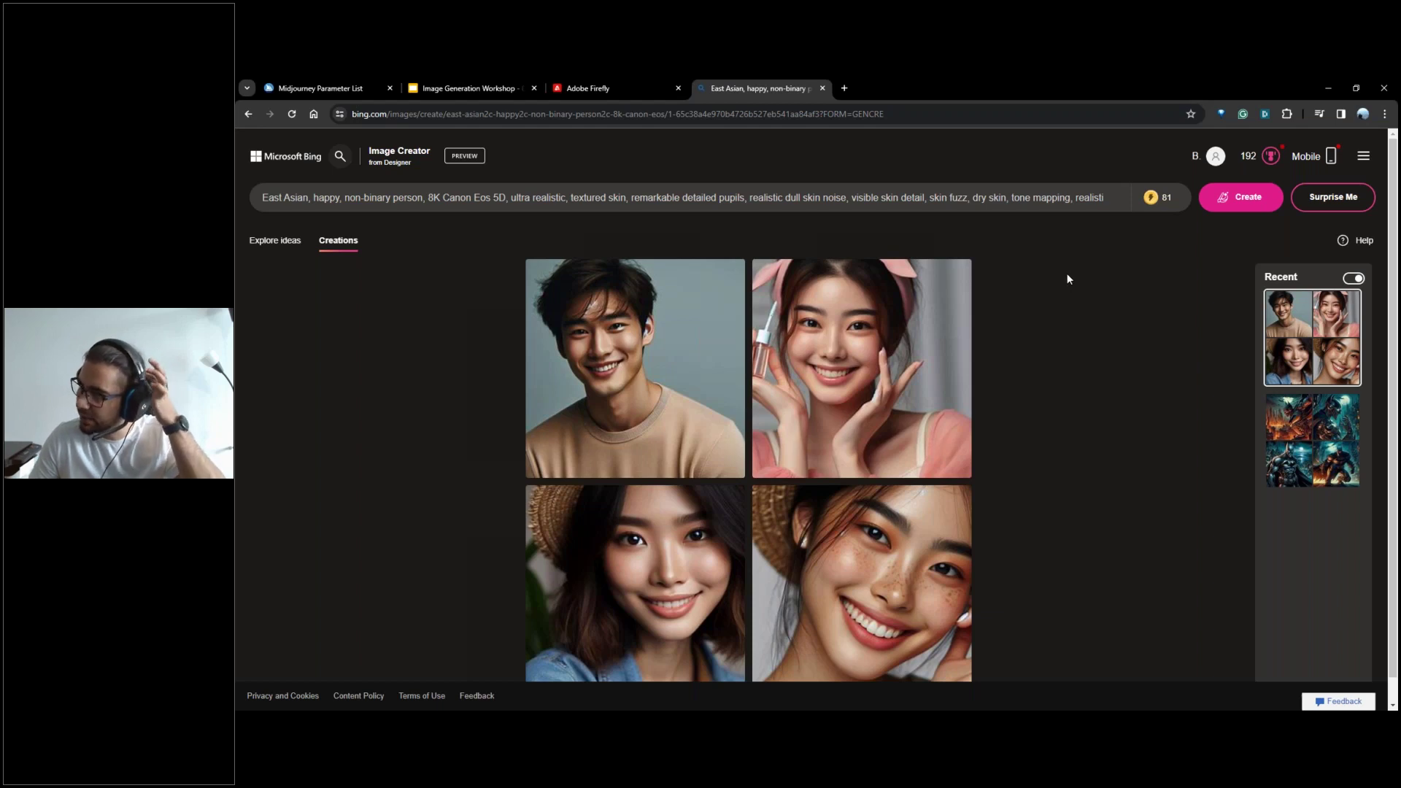
pyautogui.click(587, 87)
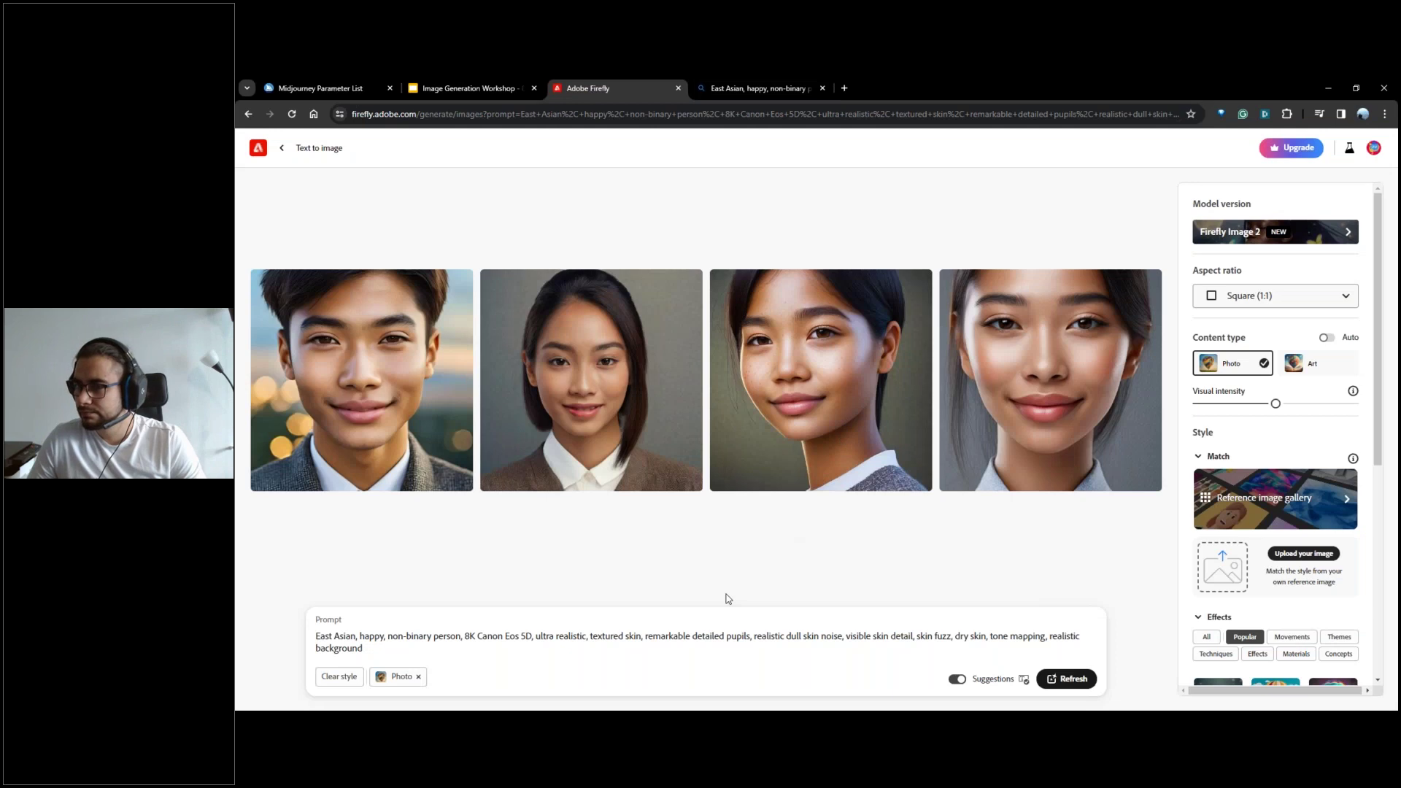
pyautogui.hotkey('alt', 'Tab')
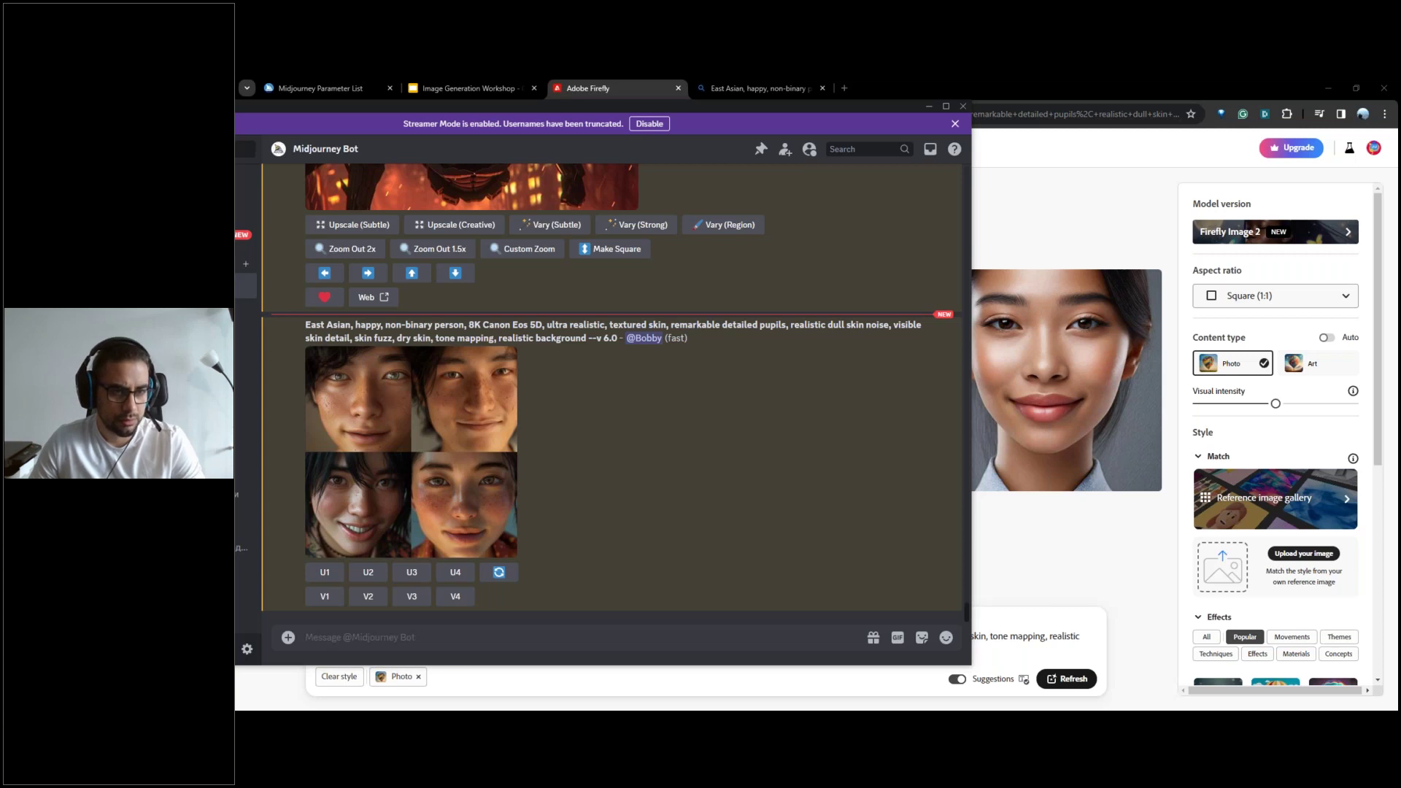
# Run /imagine with the prompt beginning "an illustration for an event where people walk dogs on leashes in a big open park area, facebook event cover".
pyautogui.click(430, 645)
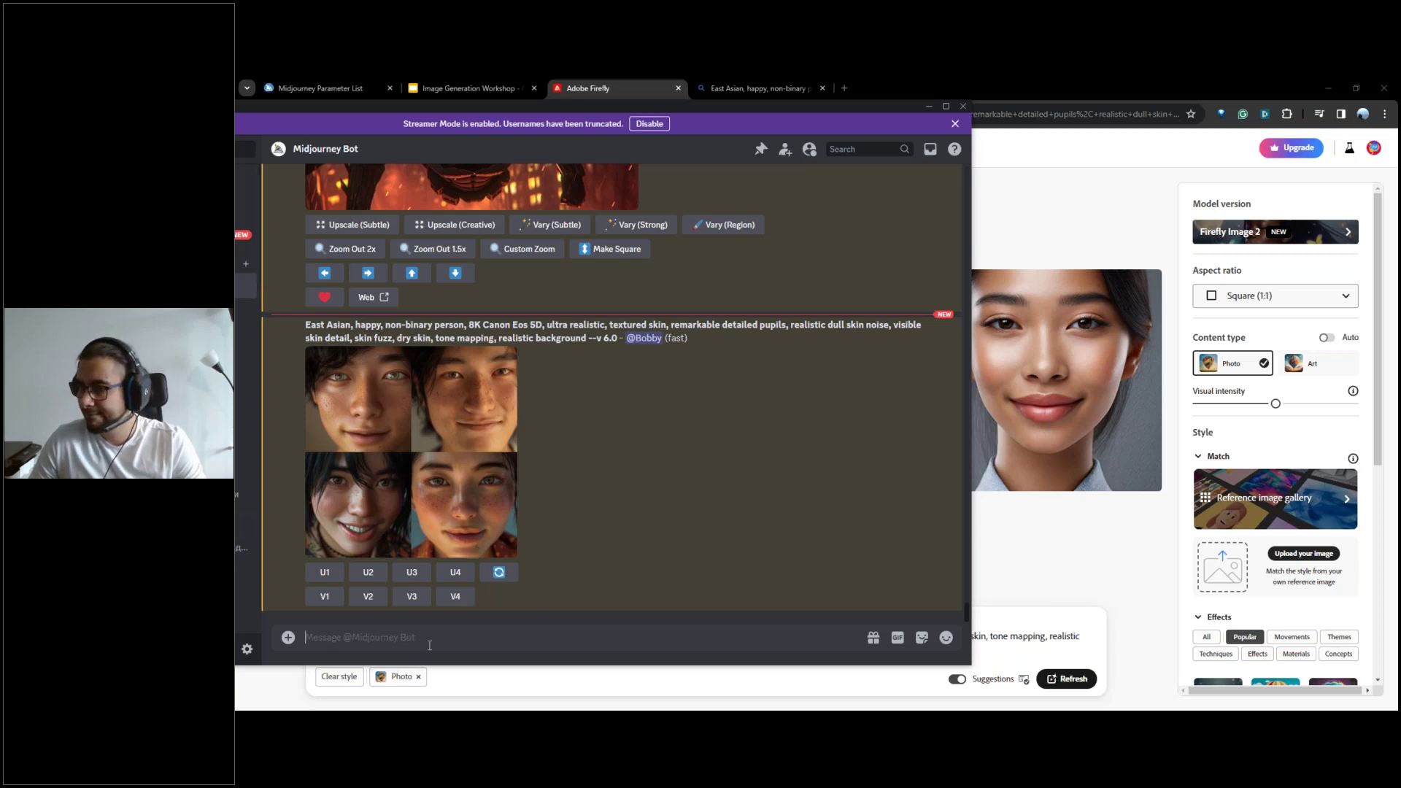
pyautogui.write('/imagine')
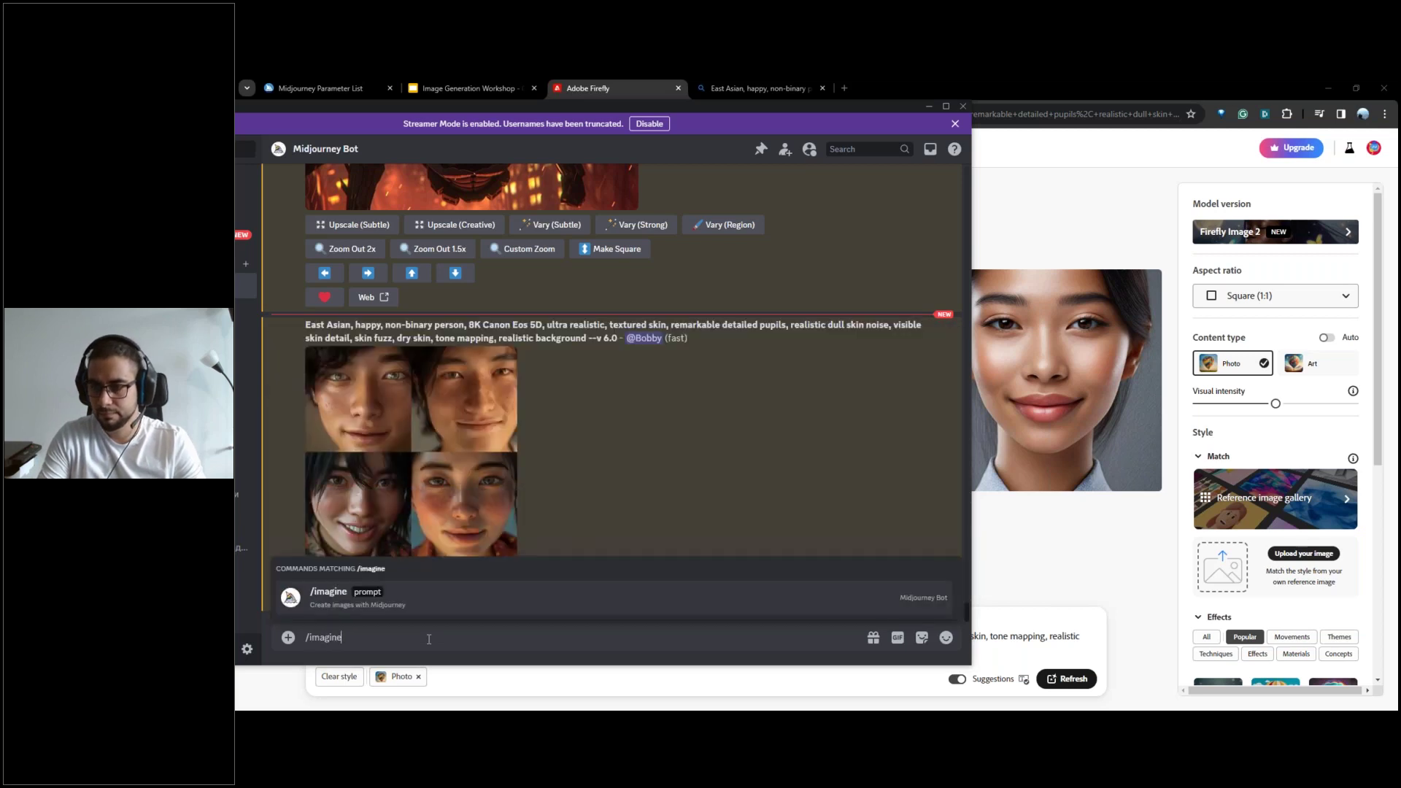
pyautogui.press('Tab')
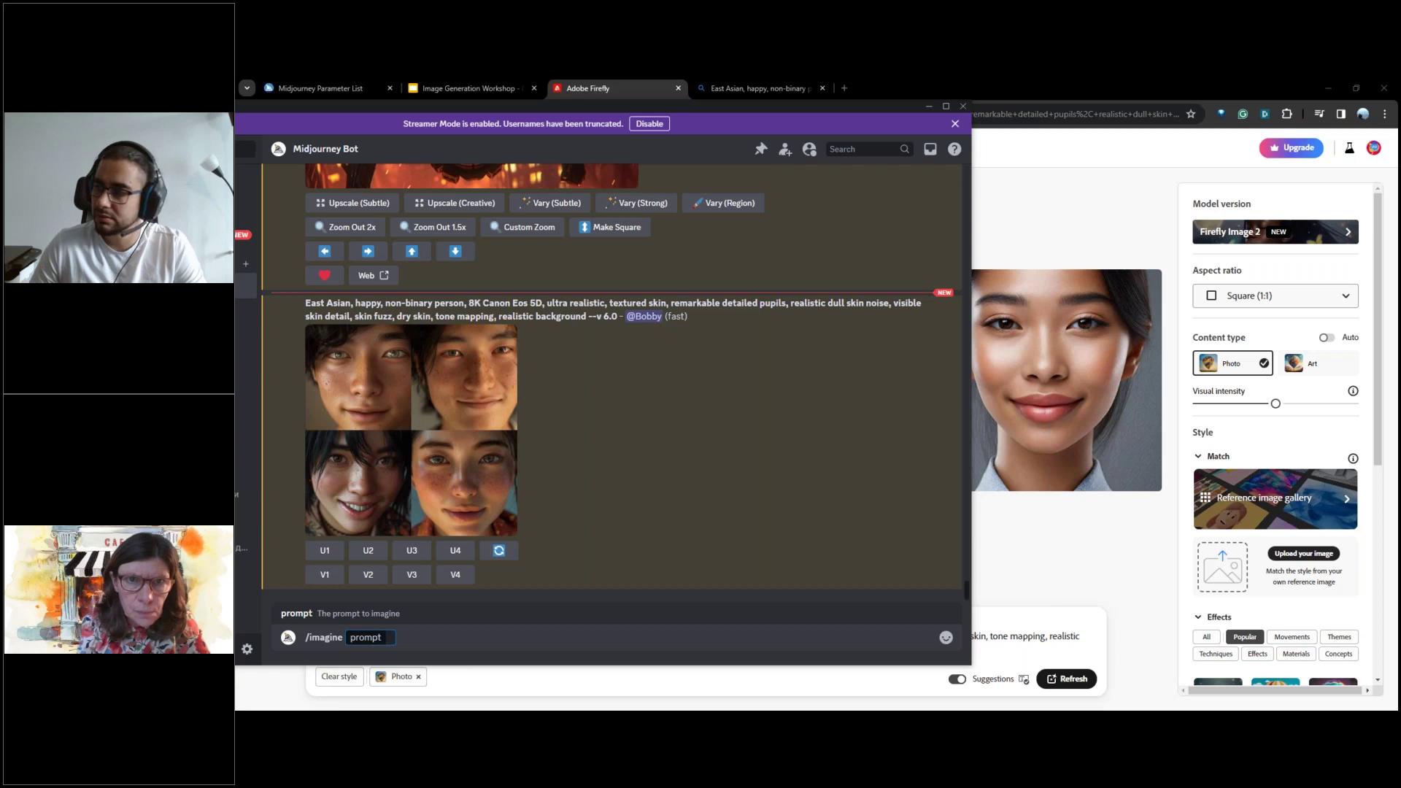
pyautogui.click(759, 88)
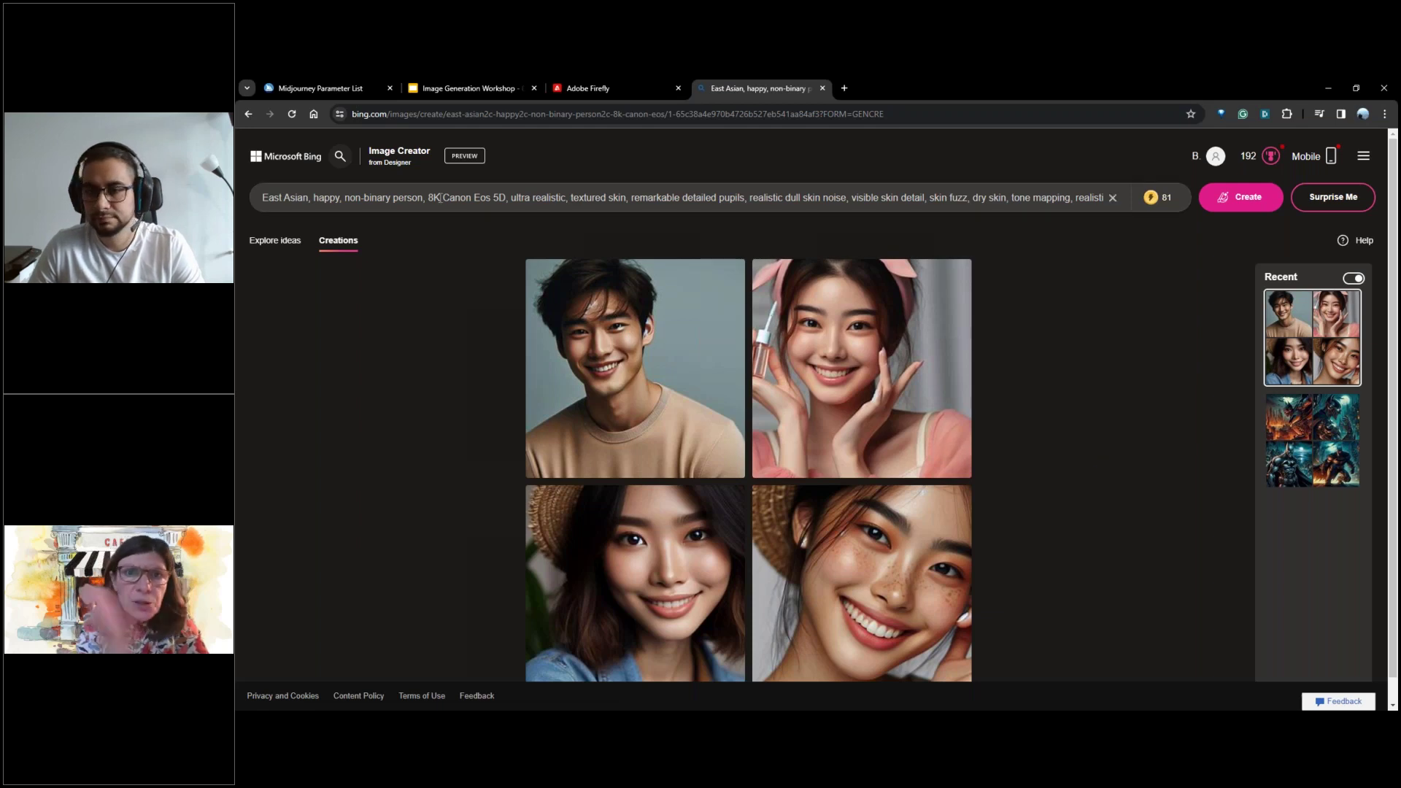
pyautogui.hotkey('alt', 'Tab')
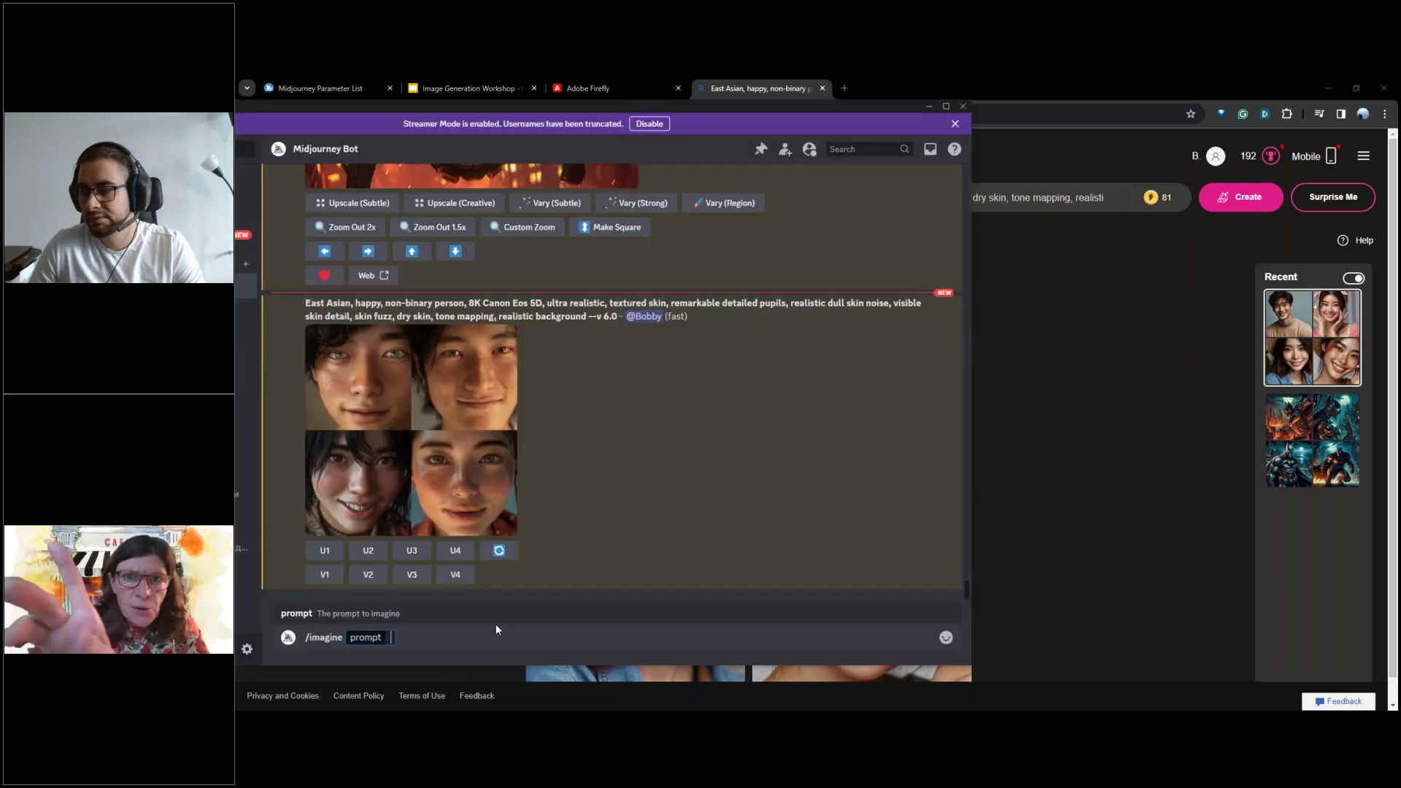
pyautogui.write('an illustration for an event where people walk dogs on leashes in a big open park area, facebook event cover, social media, happy people, sunny day, sharp attention to small details and textures, in the park, settings, depth and emotions emphasized and accentuated by lighting and shading, extremely high quality, incredibly high definition, high resolution, hand-drawn and cel animation techniques, happy vibe')
pyautogui.press('Return')
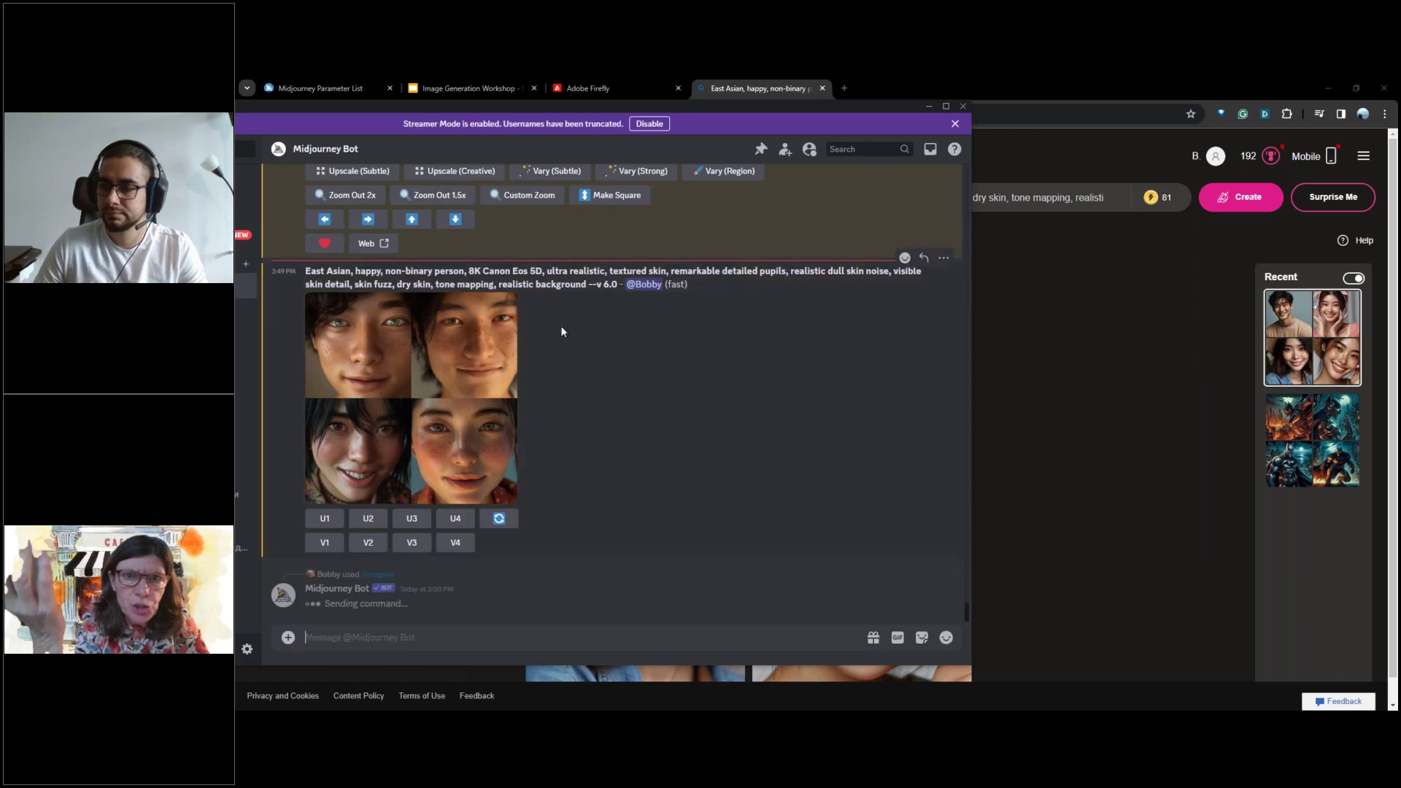
# Switch to Adobe Firefly, replace the portrait prompt with the same dog-walking event illustration prompt and generate the images.
pyautogui.click(578, 78)
pyautogui.click(584, 89)
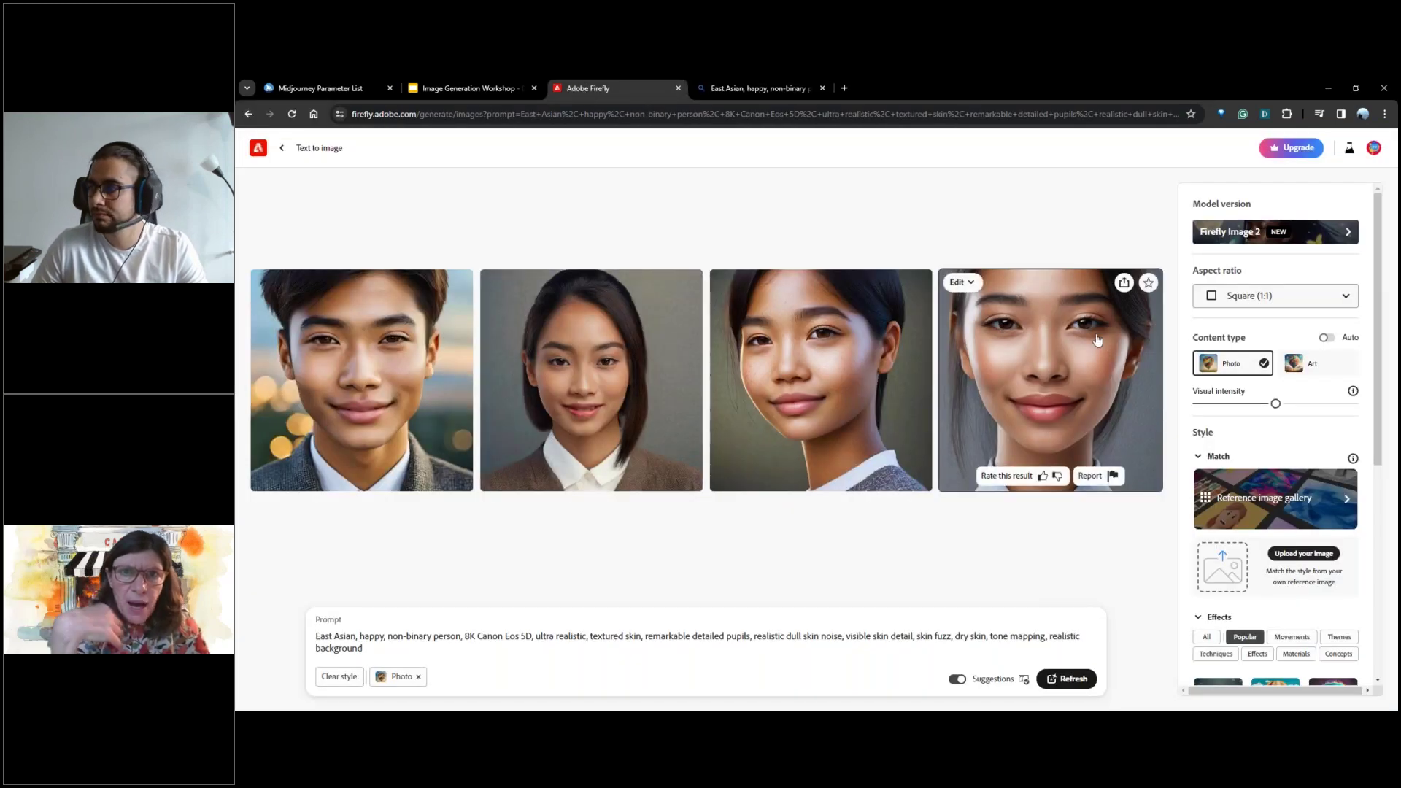
pyautogui.click(550, 636)
pyautogui.hotkey('ctrl', 'a')
pyautogui.write('an illustration for an event where people walk dogs on leashes in a big open park area, facebook event cover, social media, happy people, sunny day, sharp attention to small details and textures, in the park, settings, depth and emotions emphasized and accentuated by lighting and shading, extremely high quality, incredibly high definition, high resolution, hand-drawn and cel animation techniques, happy vibe')
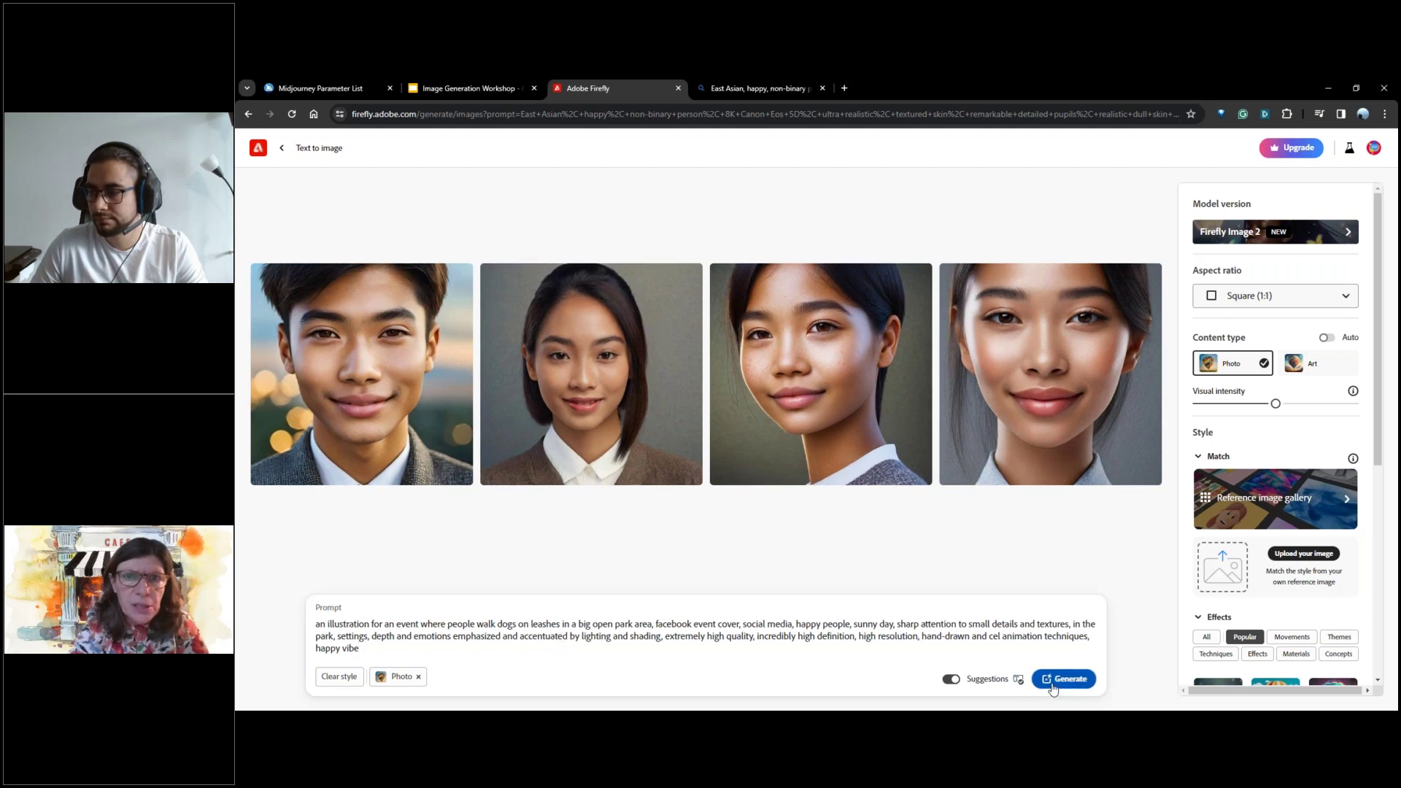
pyautogui.click(1053, 680)
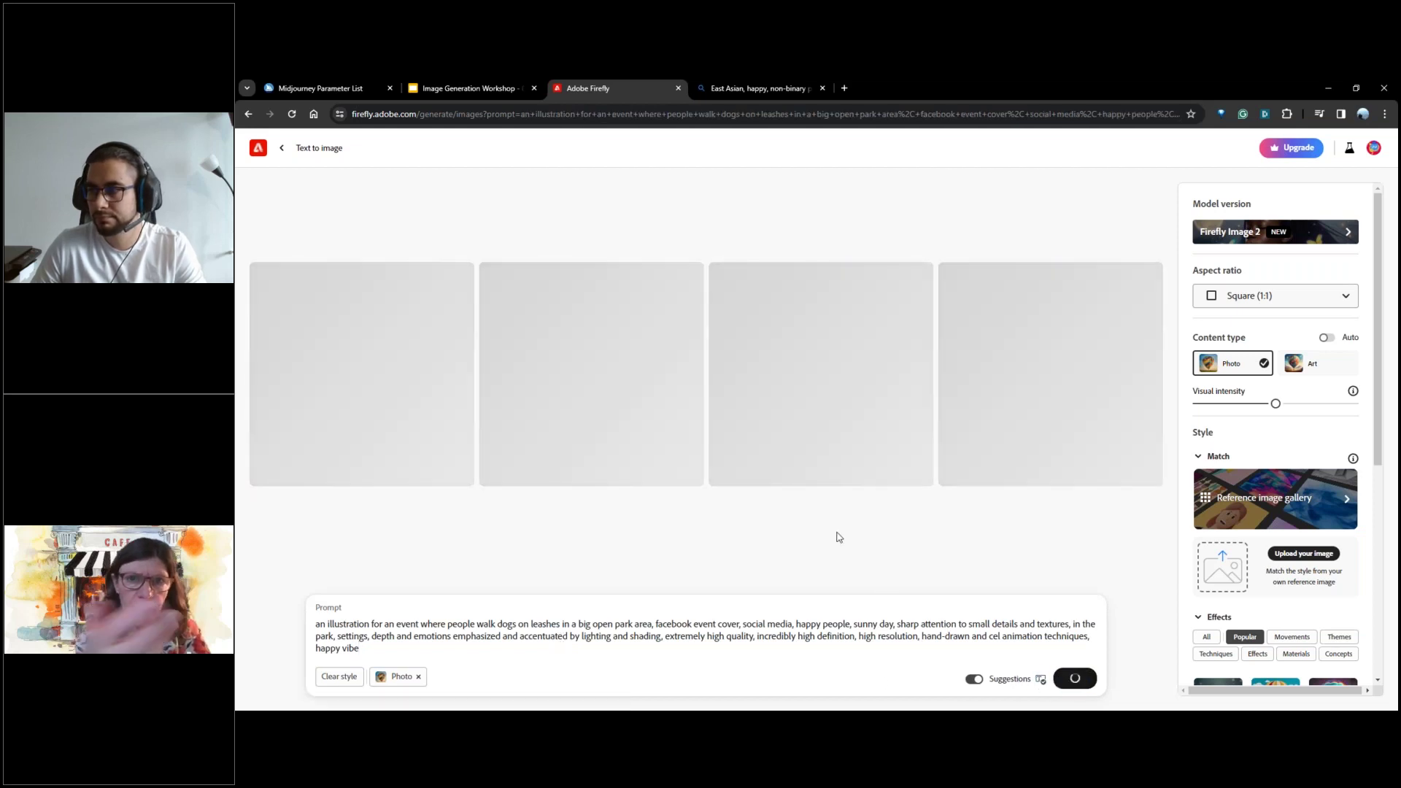
# Switch to Bing Image Creator and create images from the dog-walking event illustration prompt.
pyautogui.hotkey('ctrl', 'Tab')
pyautogui.press('Return')
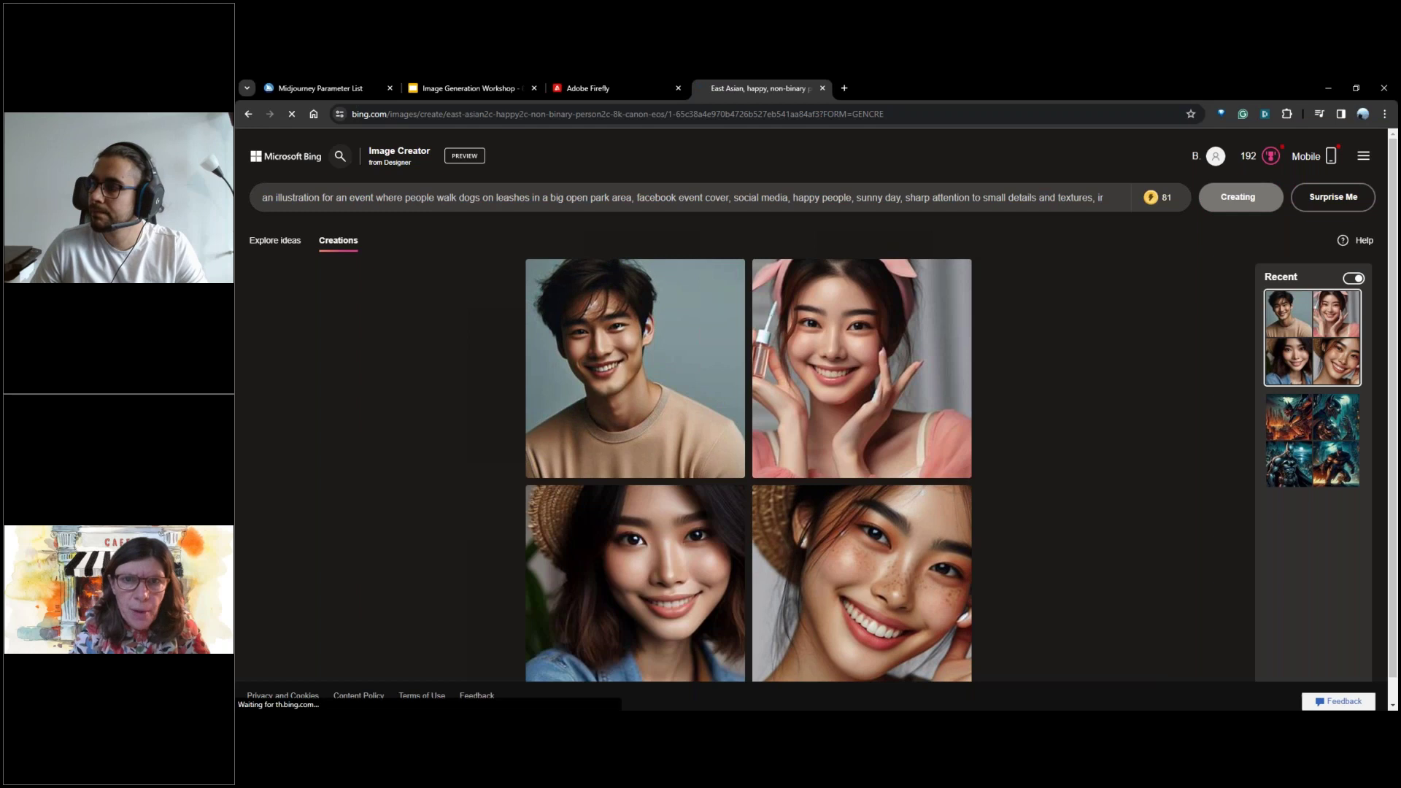
# Compare the dog-walking illustrations from Midjourney in Discord with those in Adobe Firefly, moving the Discord window aside.
pyautogui.hotkey('alt', 'Tab')
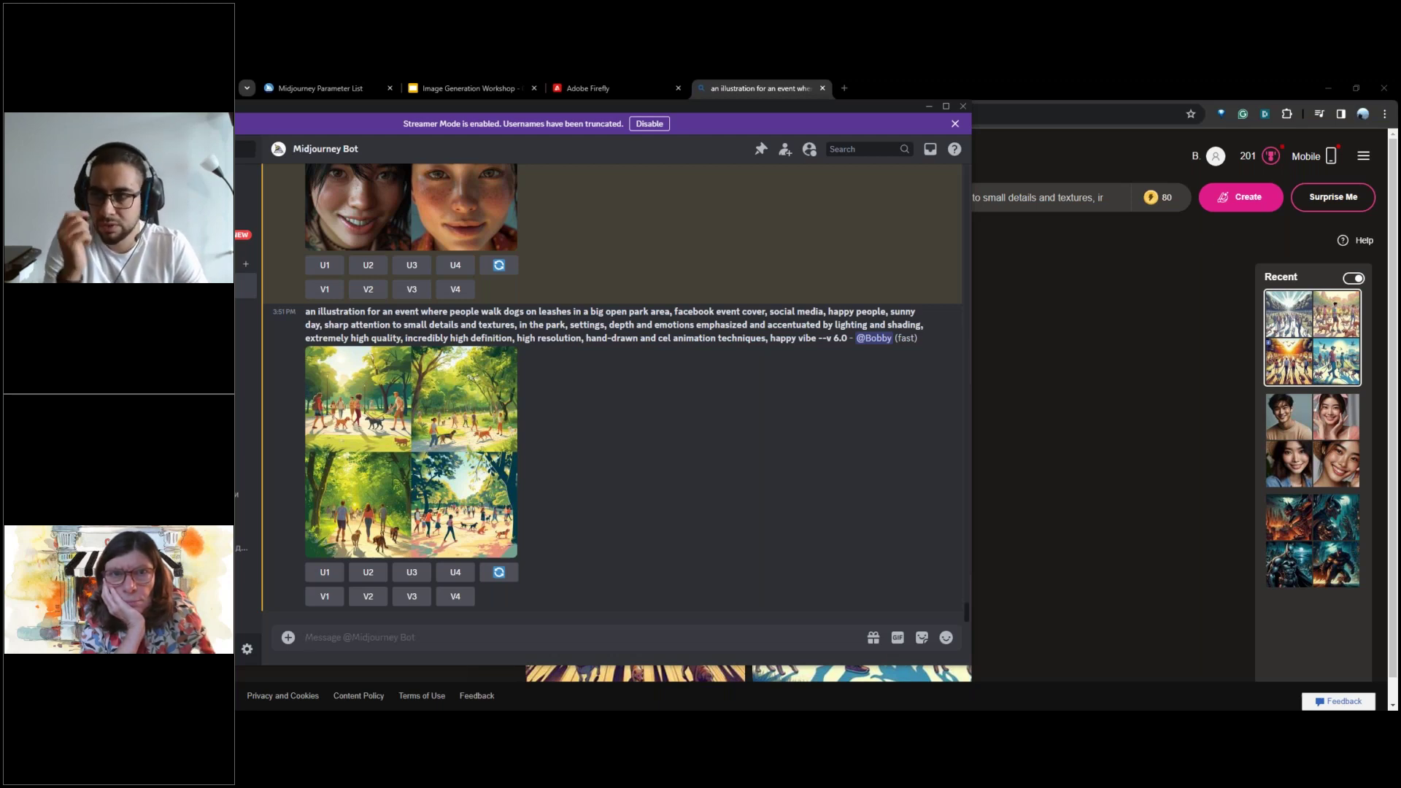
pyautogui.click(572, 89)
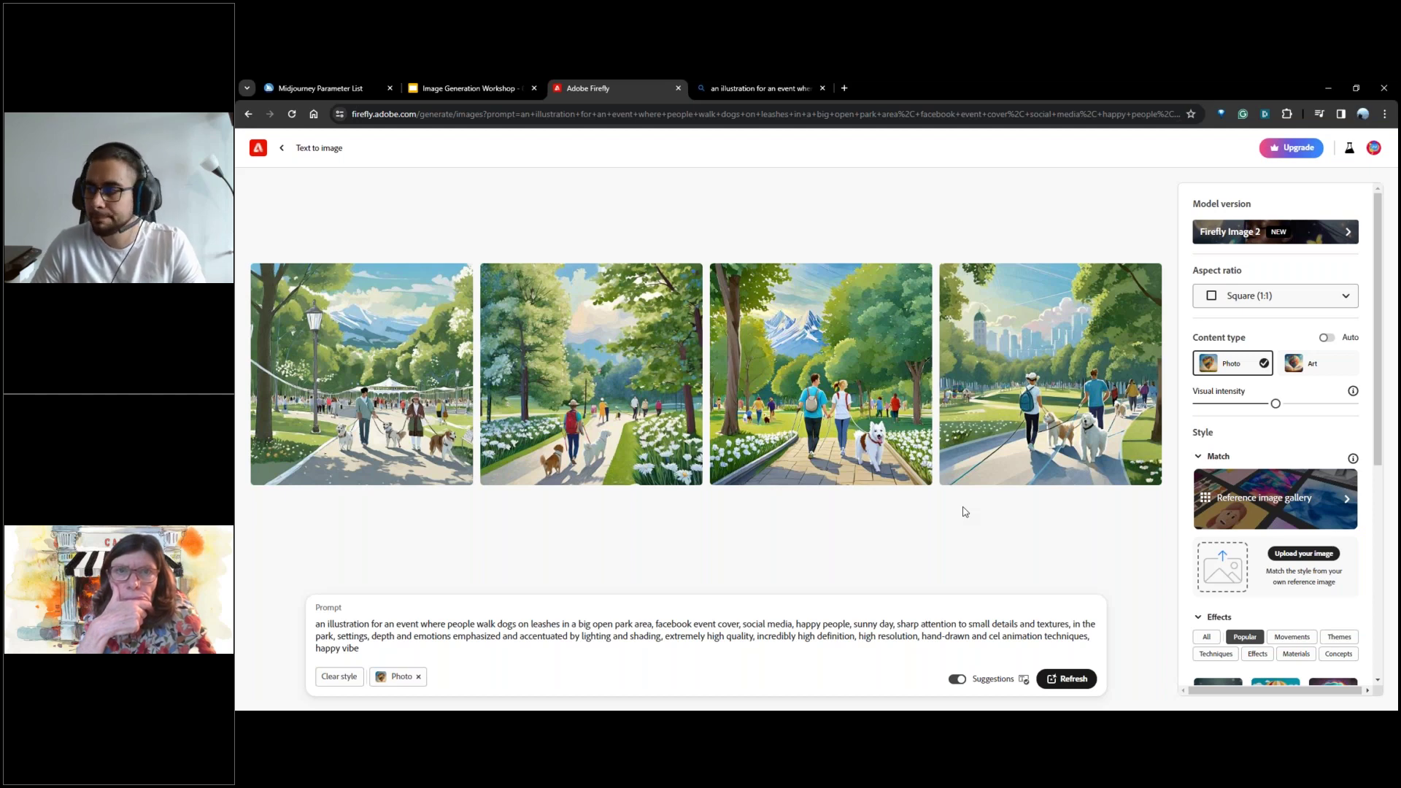
pyautogui.hotkey('alt', 'Tab')
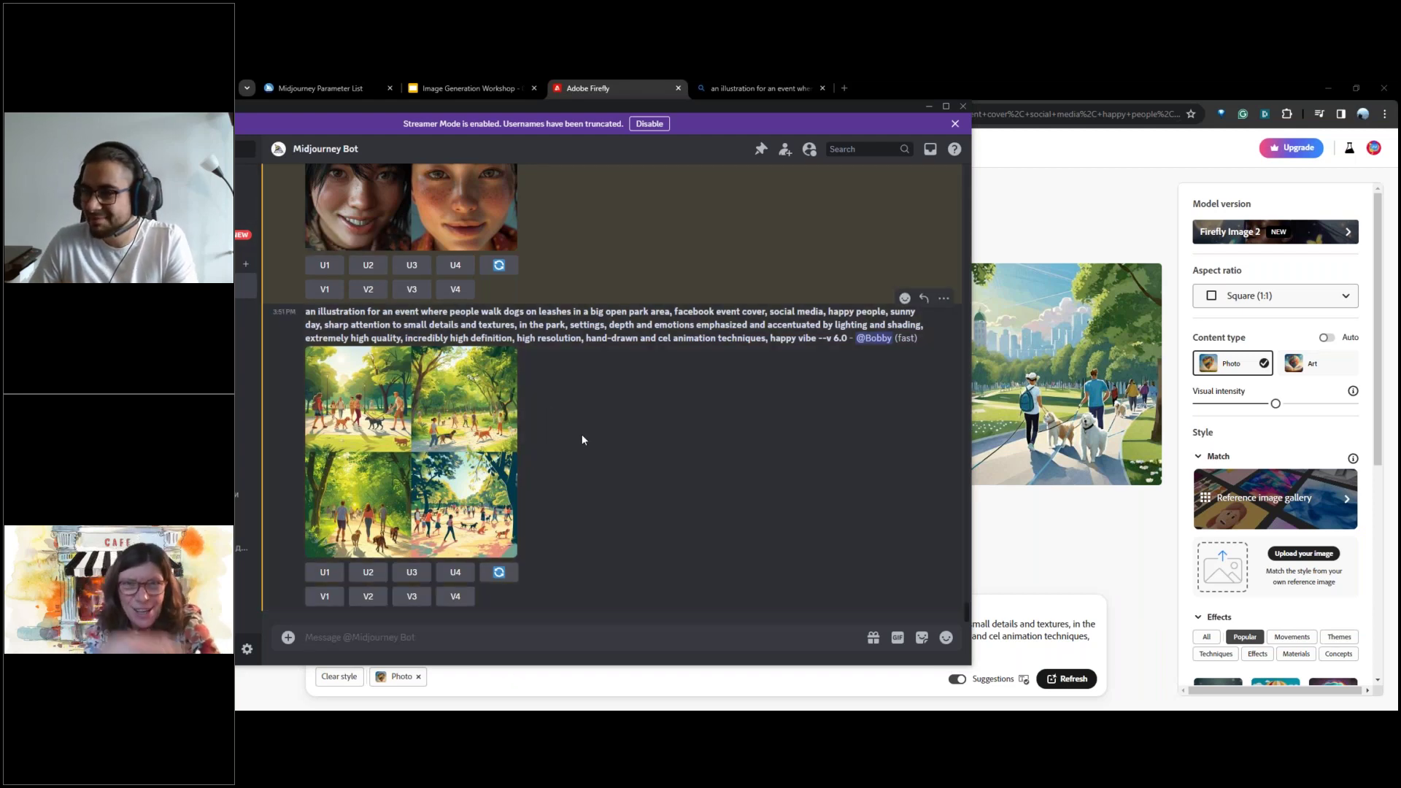
pyautogui.moveTo(708, 107); pyautogui.dragTo(683, 105)
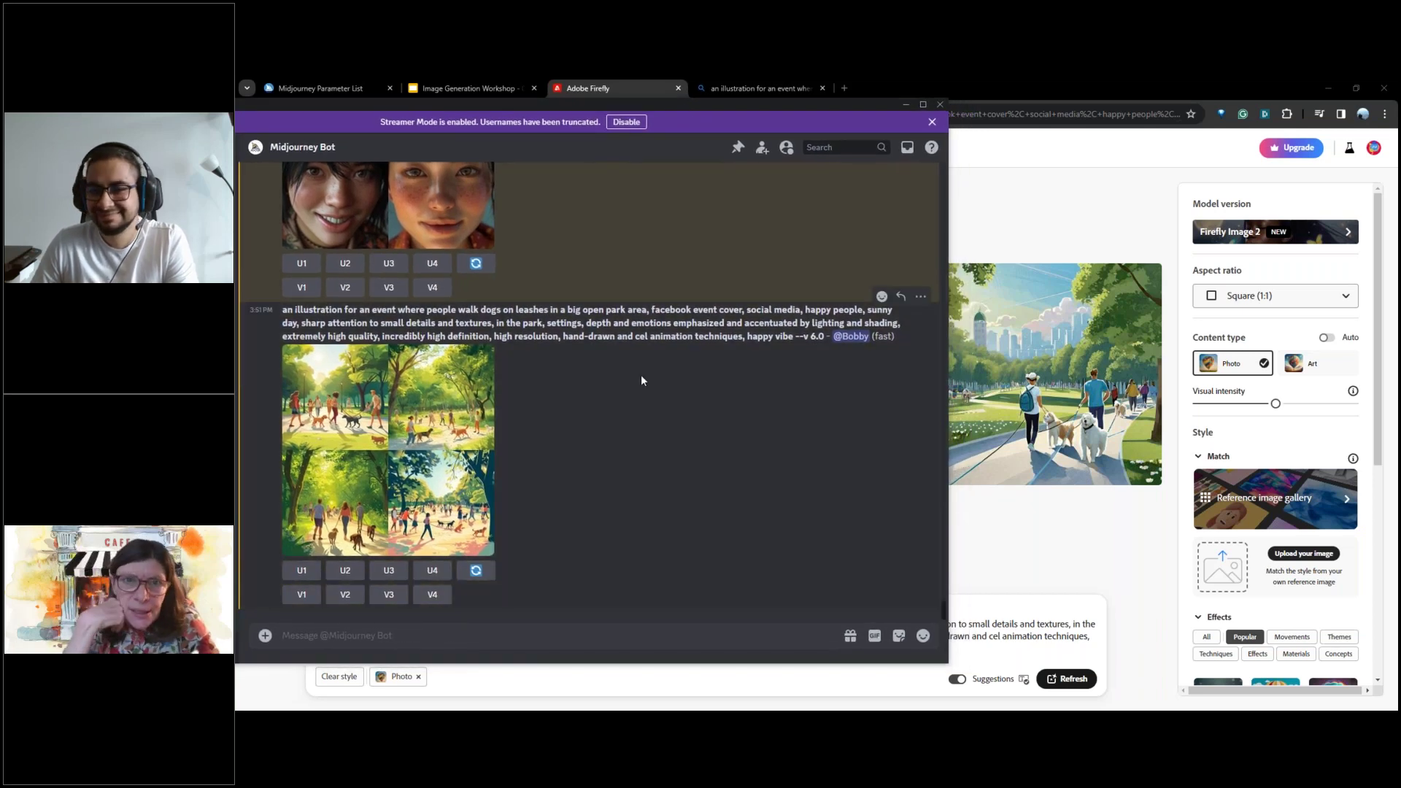